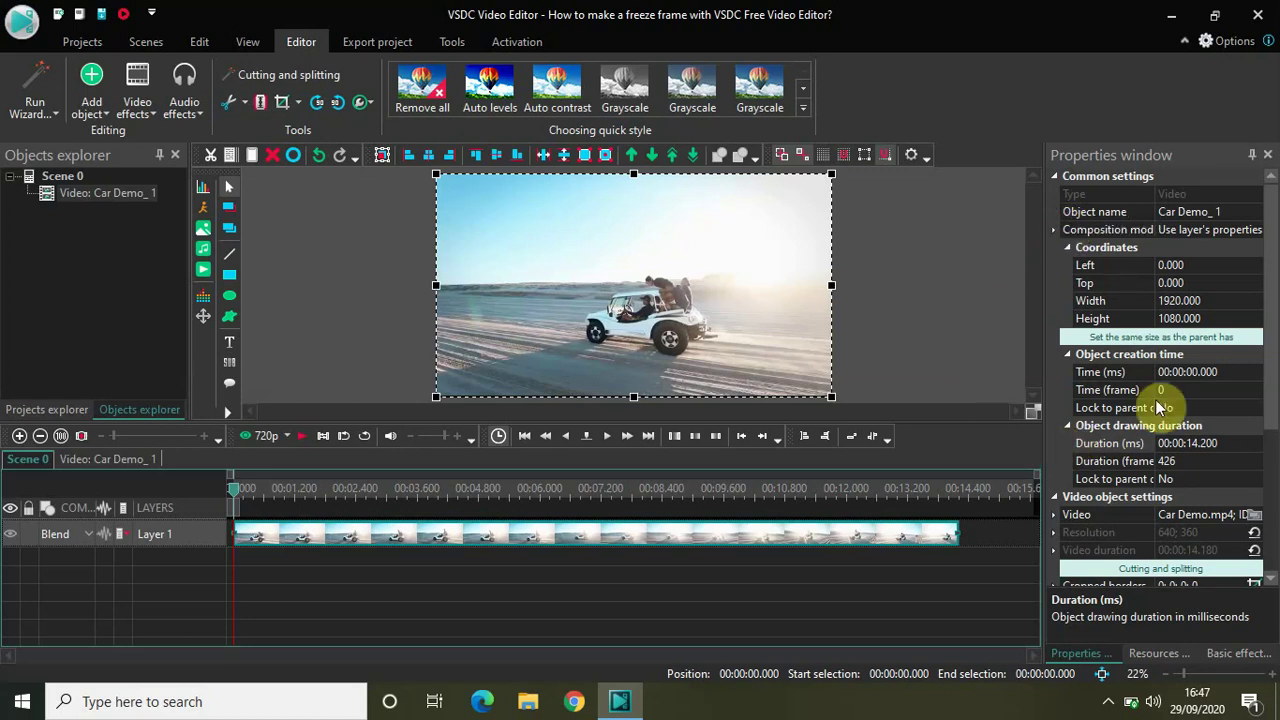
# - Set the Car Demo video's drawing duration to 00:00:19.200
pyautogui.click(1192, 443)
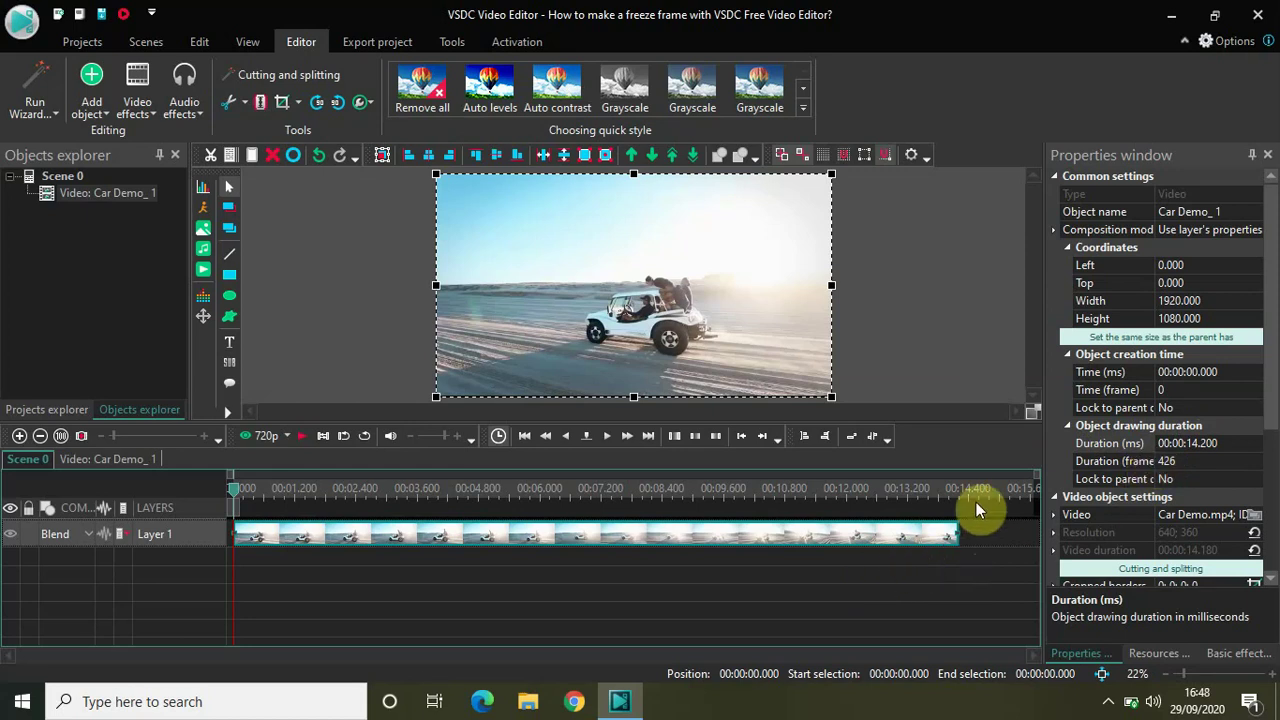
pyautogui.click(1199, 444)
pyautogui.press('BackSpace')
pyautogui.write('9')
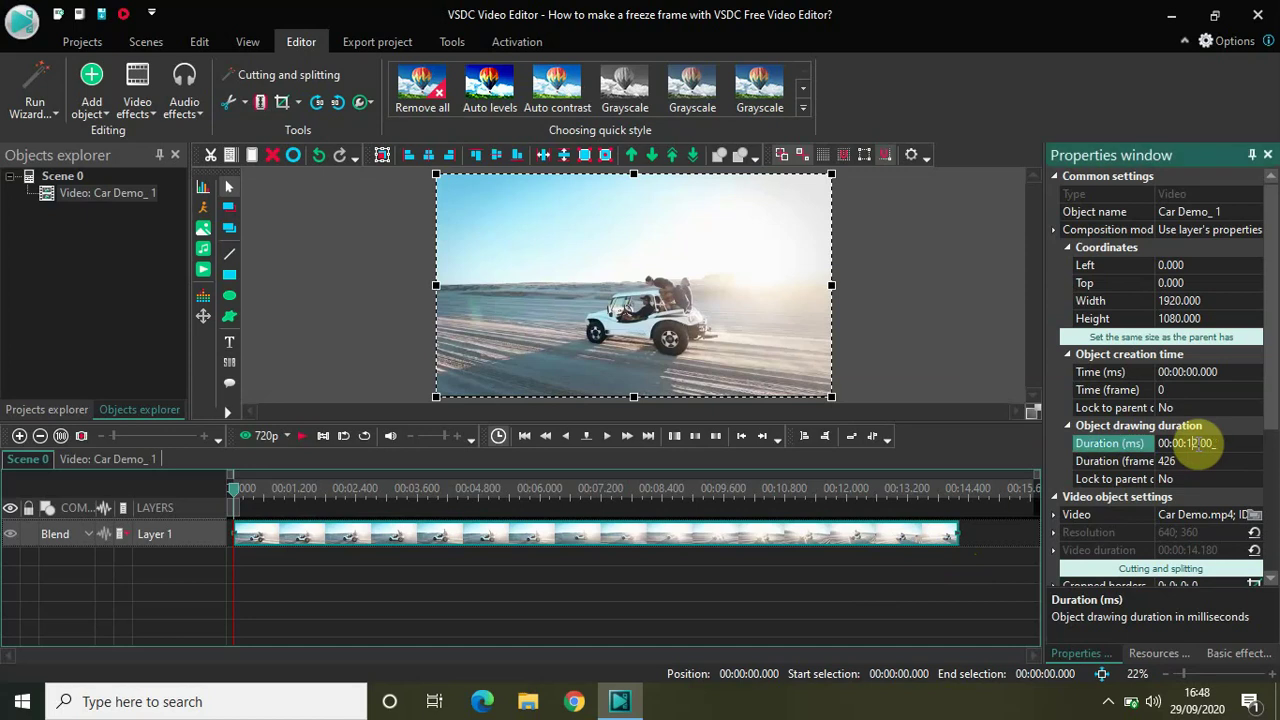
pyautogui.press('Return')
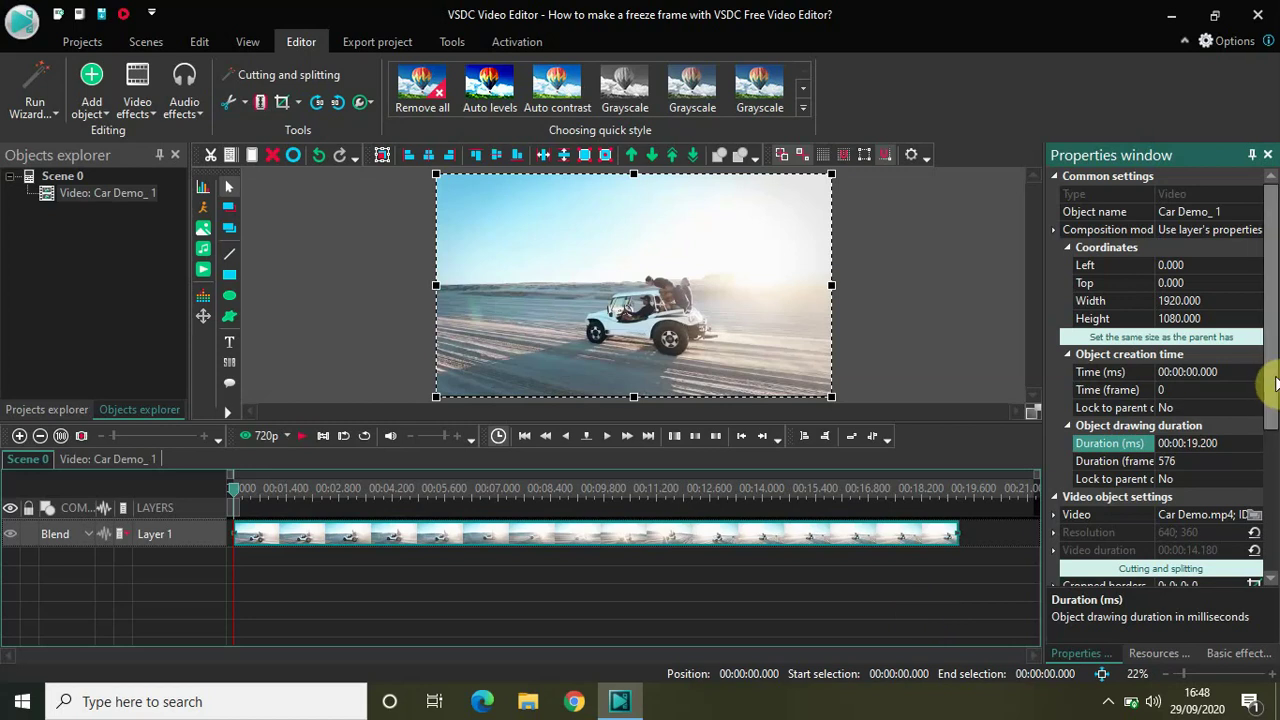
# - Set the video's loop mode to show the last frame at the end of the video
pyautogui.scroll(-4, 1275, 408)
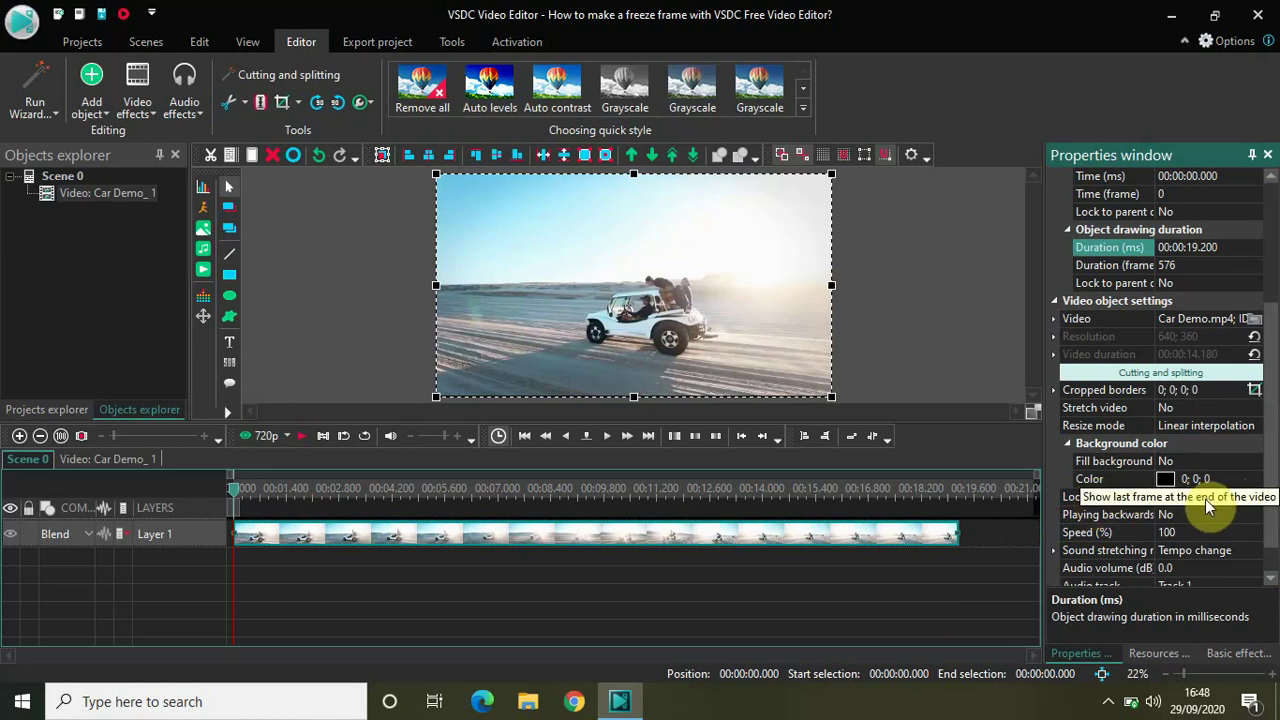
pyautogui.click(1243, 497)
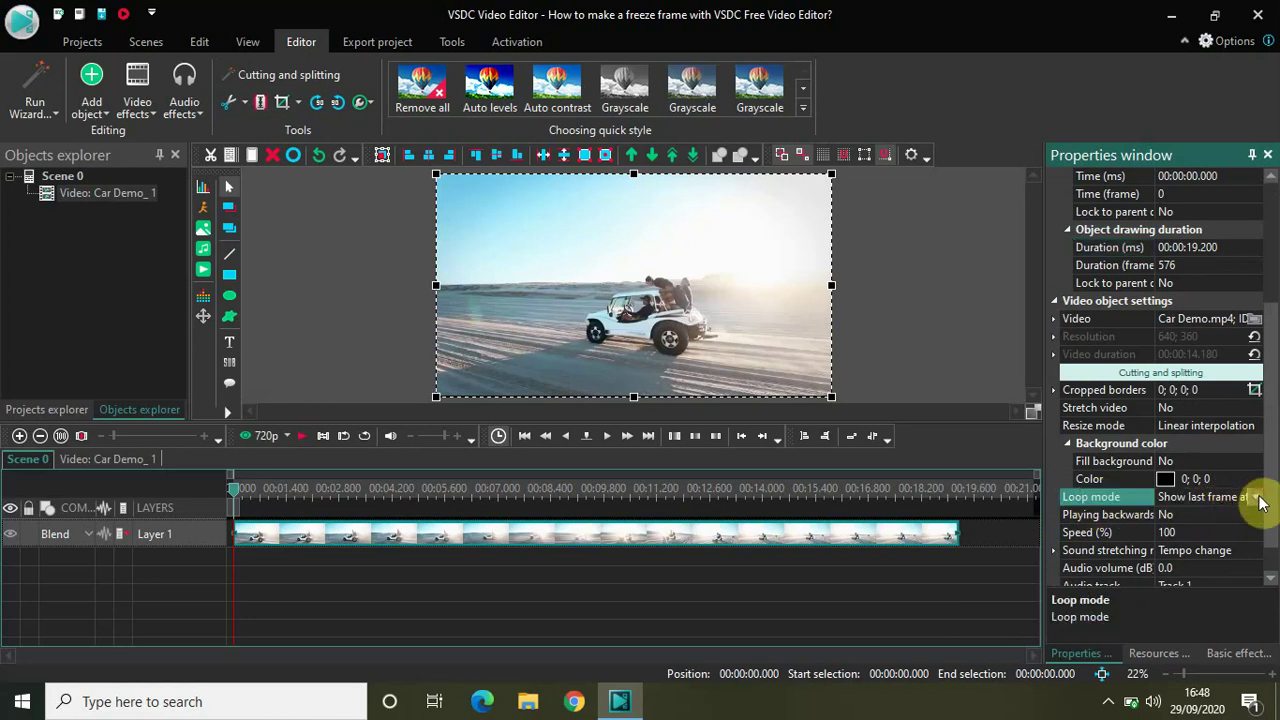
pyautogui.click(1250, 497)
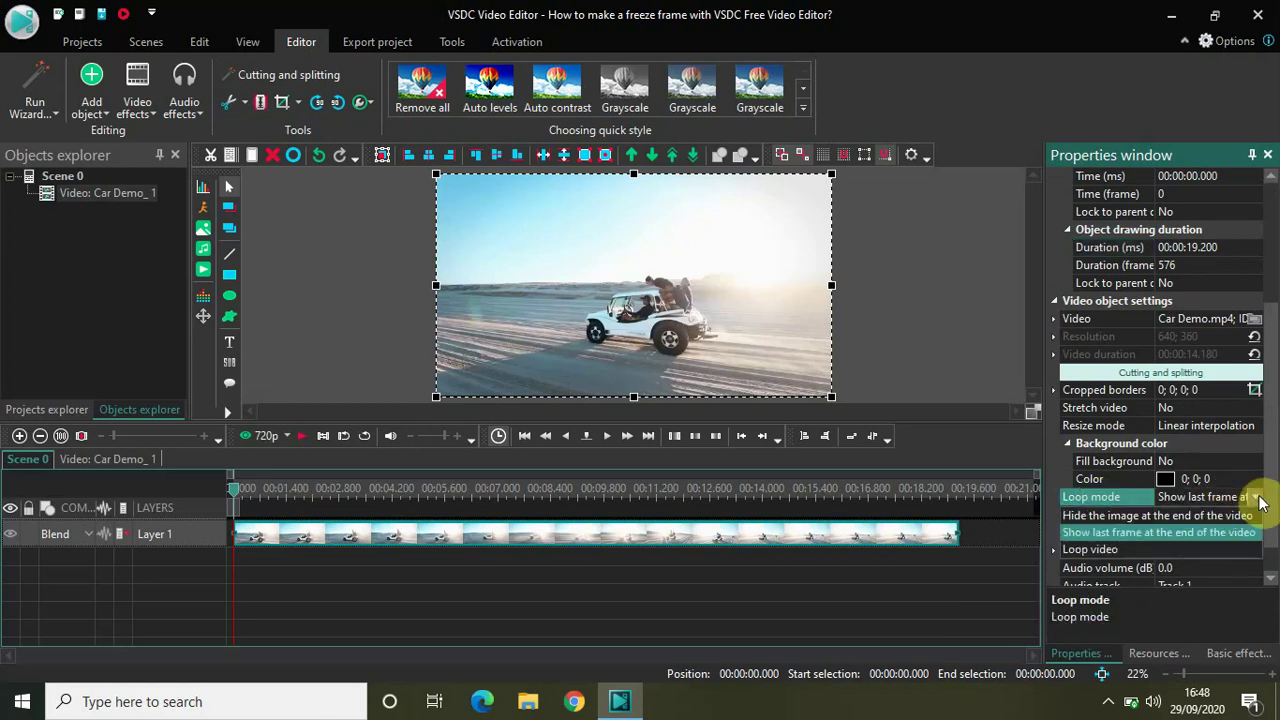
pyautogui.click(1163, 534)
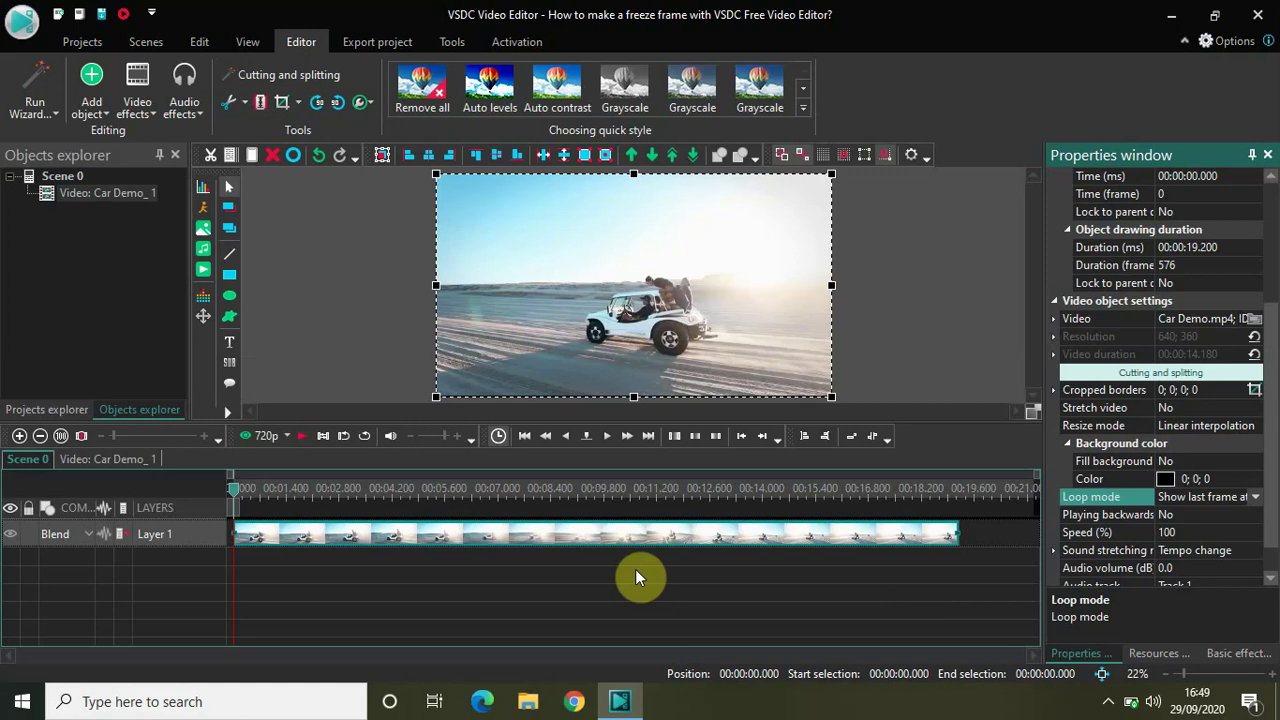
# - Preview the video from about 10 seconds through to its end
pyautogui.click(620, 492)
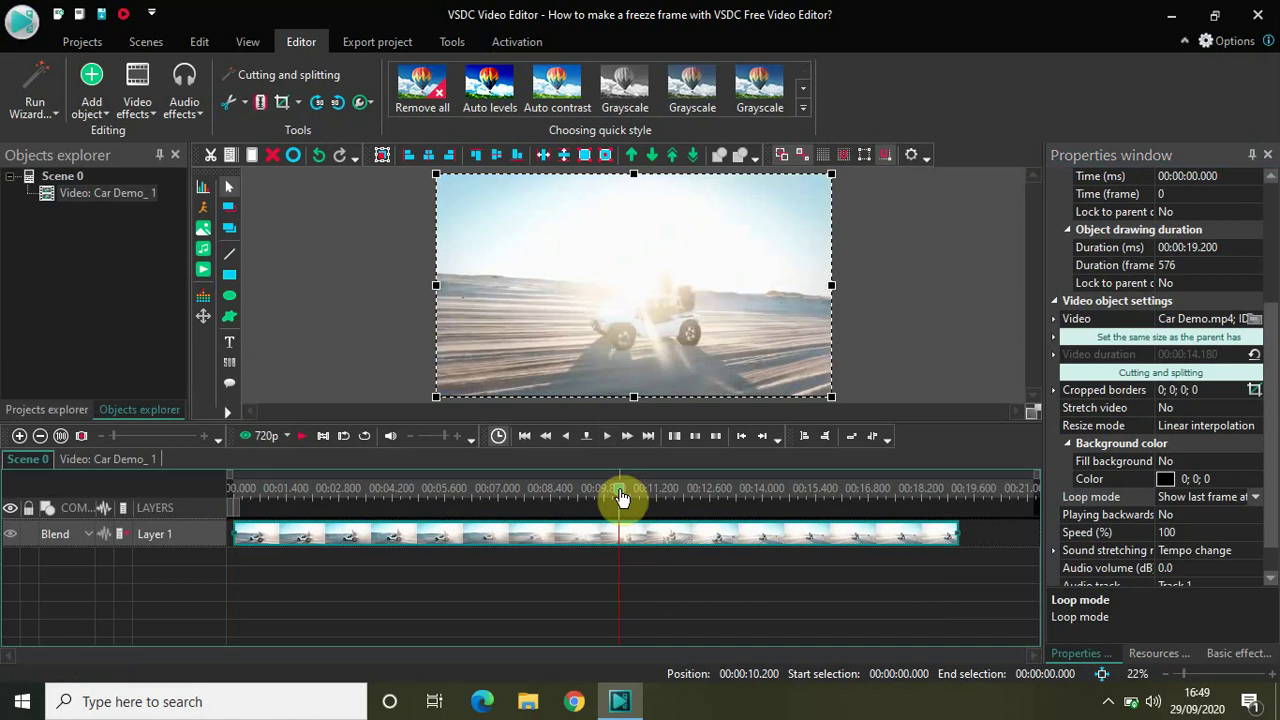
pyautogui.press('space')
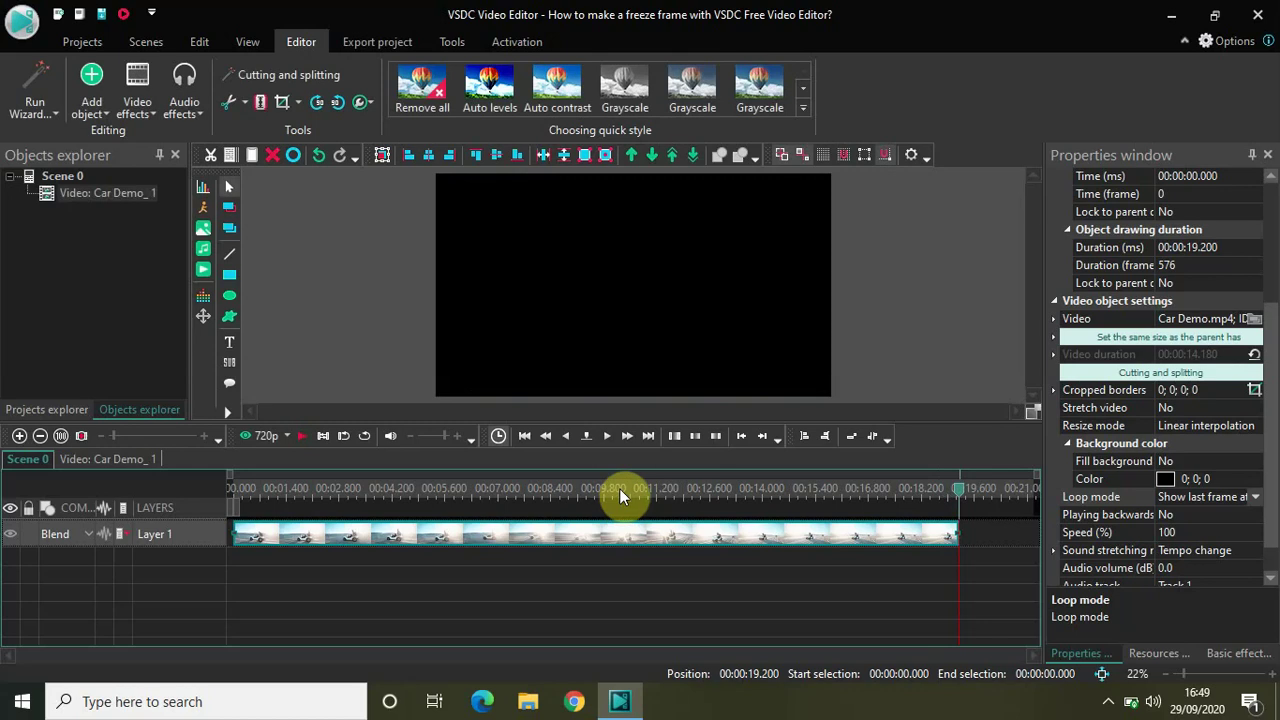
# - Begin adding a text object near the 14-second mark, with a manual start position of 00:00:14.200
pyautogui.click(806, 491)
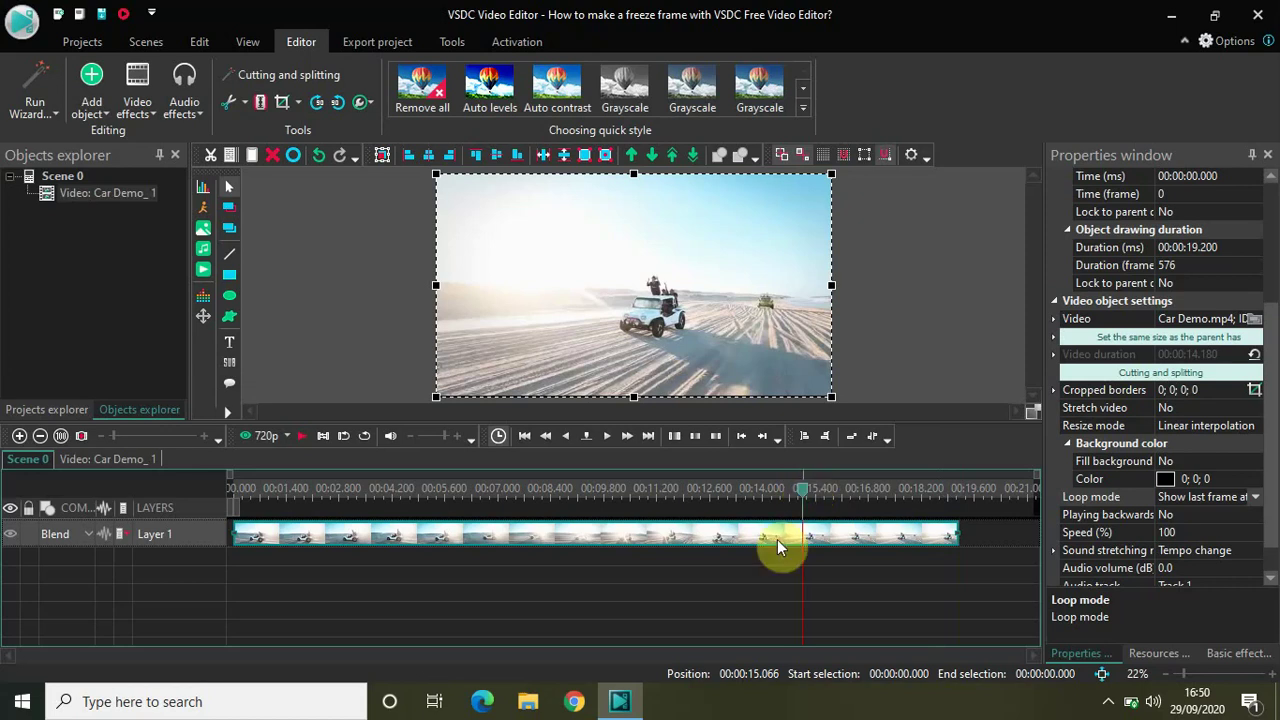
pyautogui.moveTo(804, 496); pyautogui.dragTo(770, 496)
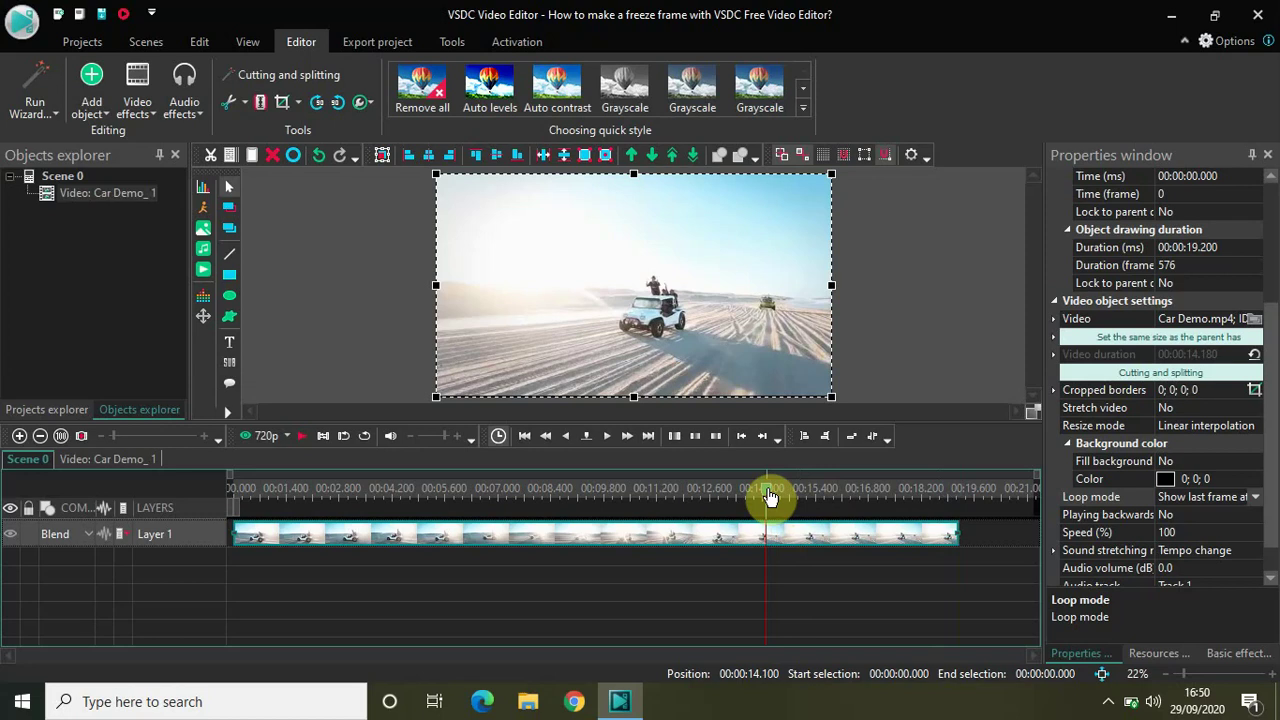
pyautogui.moveTo(226, 347)
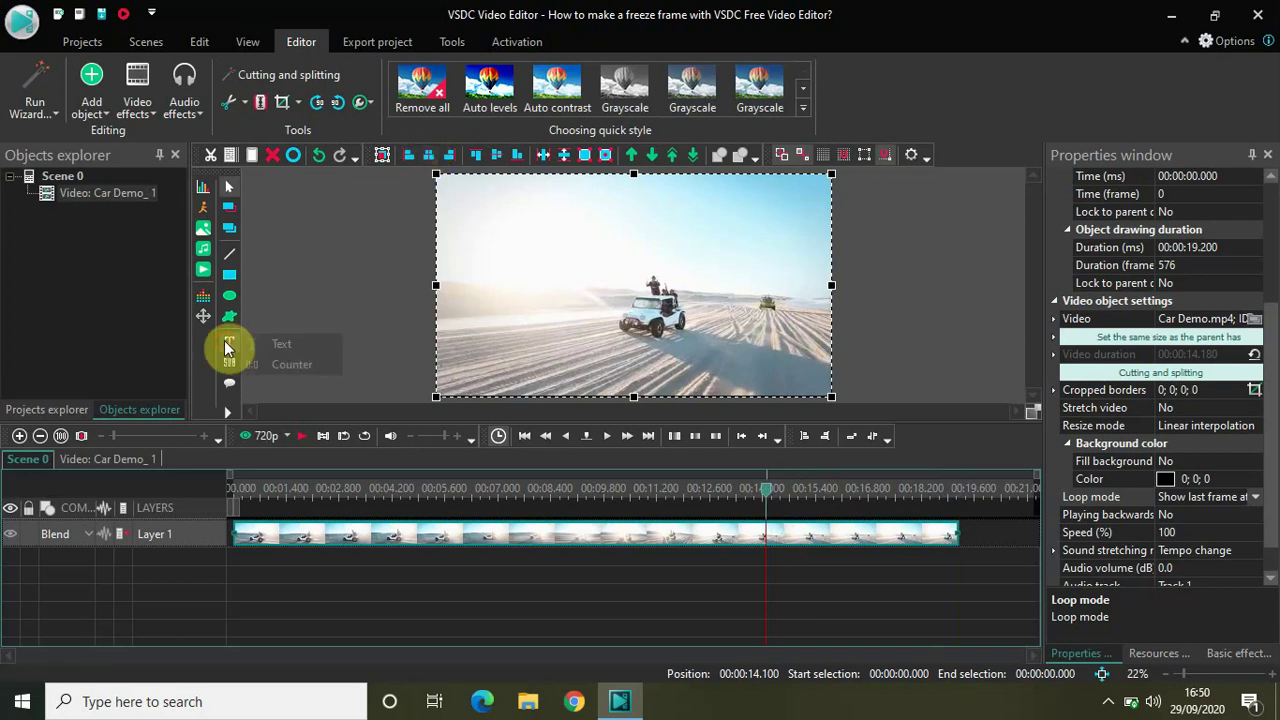
pyautogui.click(302, 341)
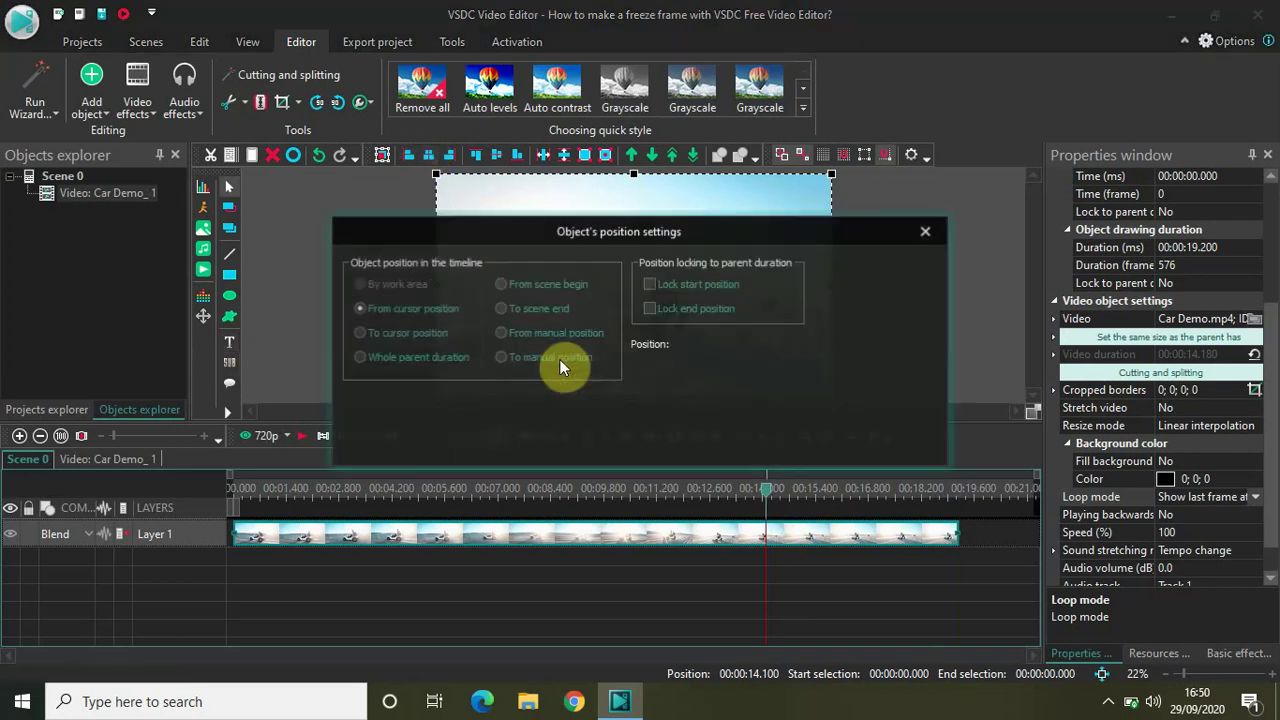
pyautogui.click(577, 331)
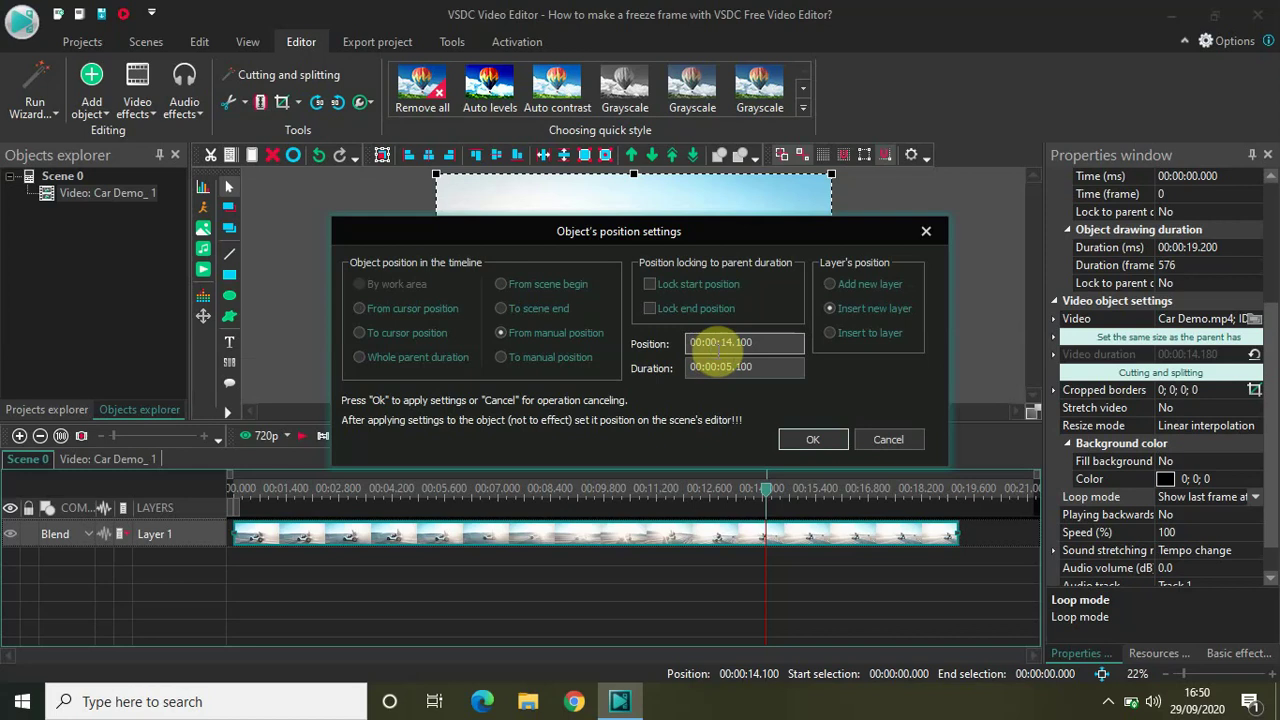
pyautogui.click(768, 343)
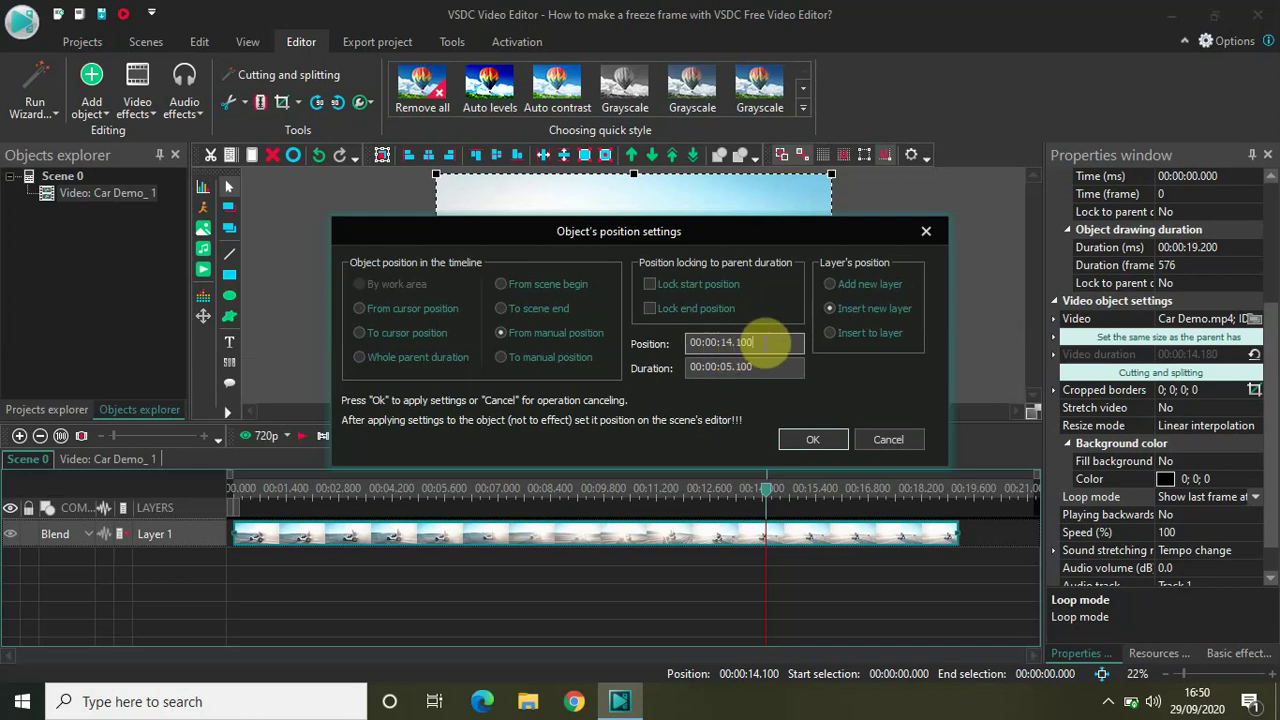
pyautogui.press('BackSpace')
pyautogui.press('BackSpace')
pyautogui.press('BackSpace')
pyautogui.write('200')
# - Set the new text object's duration to 00:00:05.000 and apply the position settings
pyautogui.click(756, 367)
pyautogui.press('BackSpace')
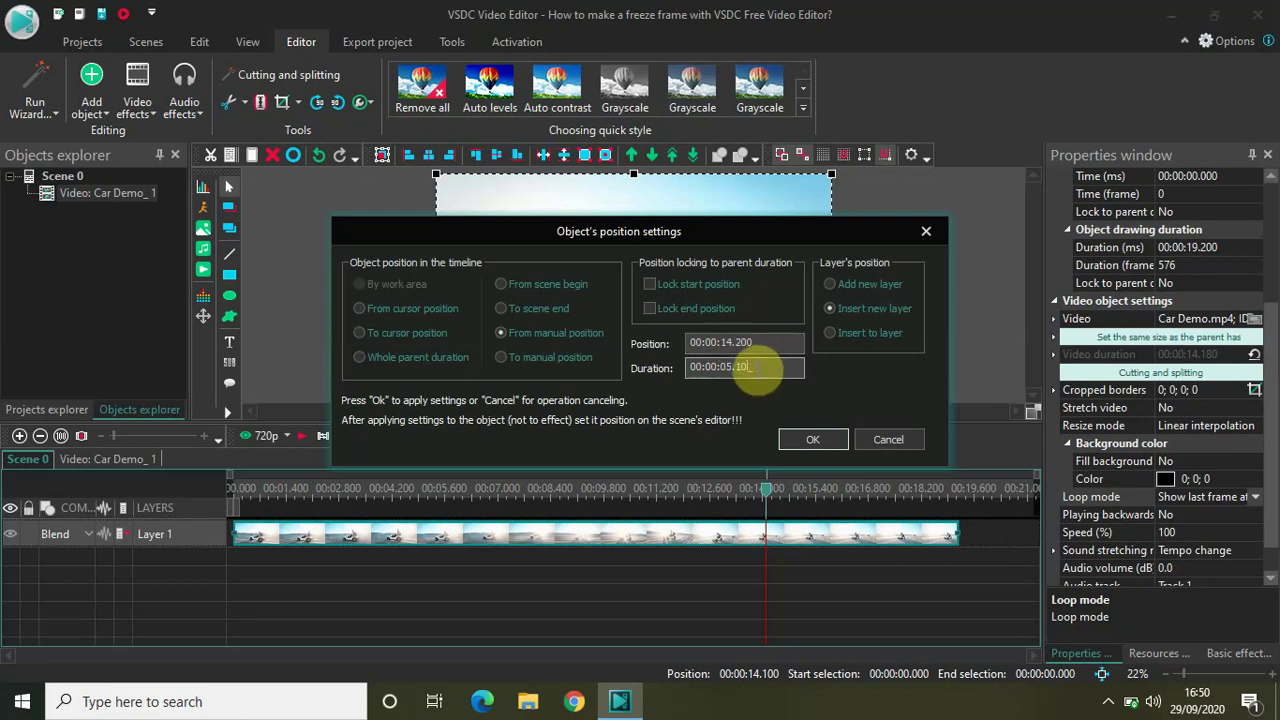
pyautogui.press('BackSpace')
pyautogui.press('BackSpace')
pyautogui.write('000')
pyautogui.click(810, 438)
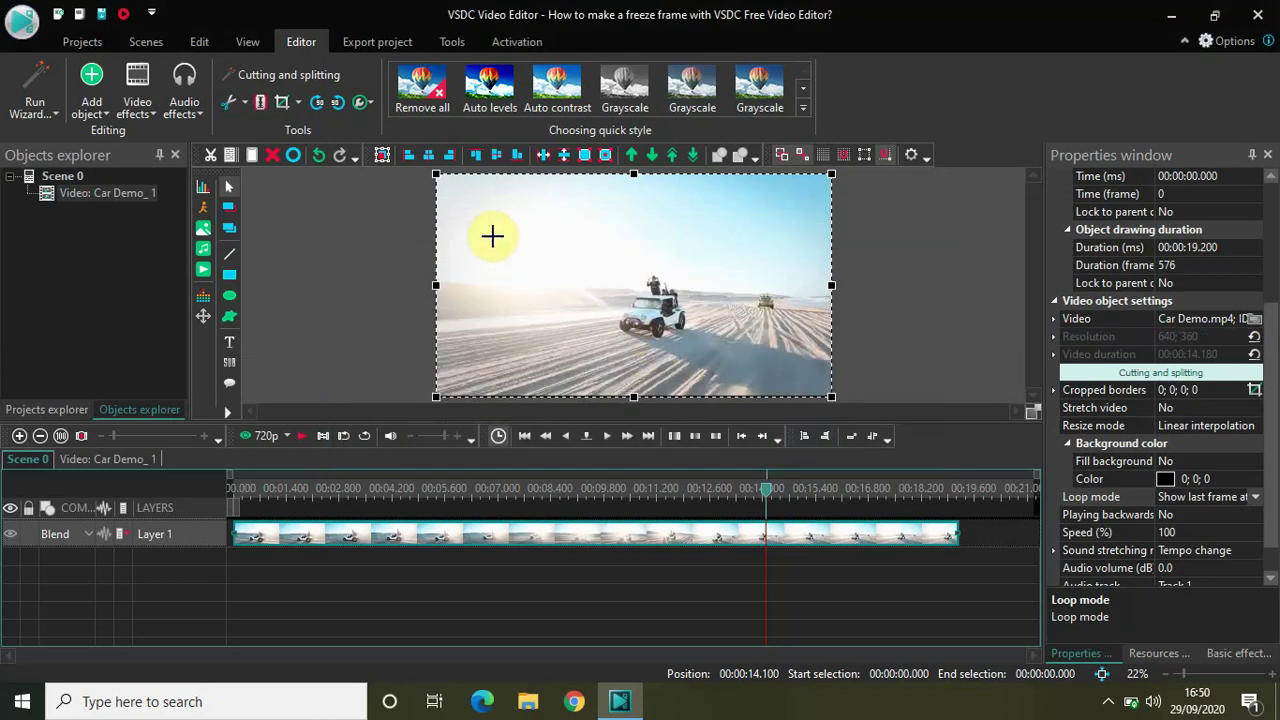
# - Draw a text box about 1105 by 227 in the sky area of the frame and enter "to be continued..."
pyautogui.click(466, 215)
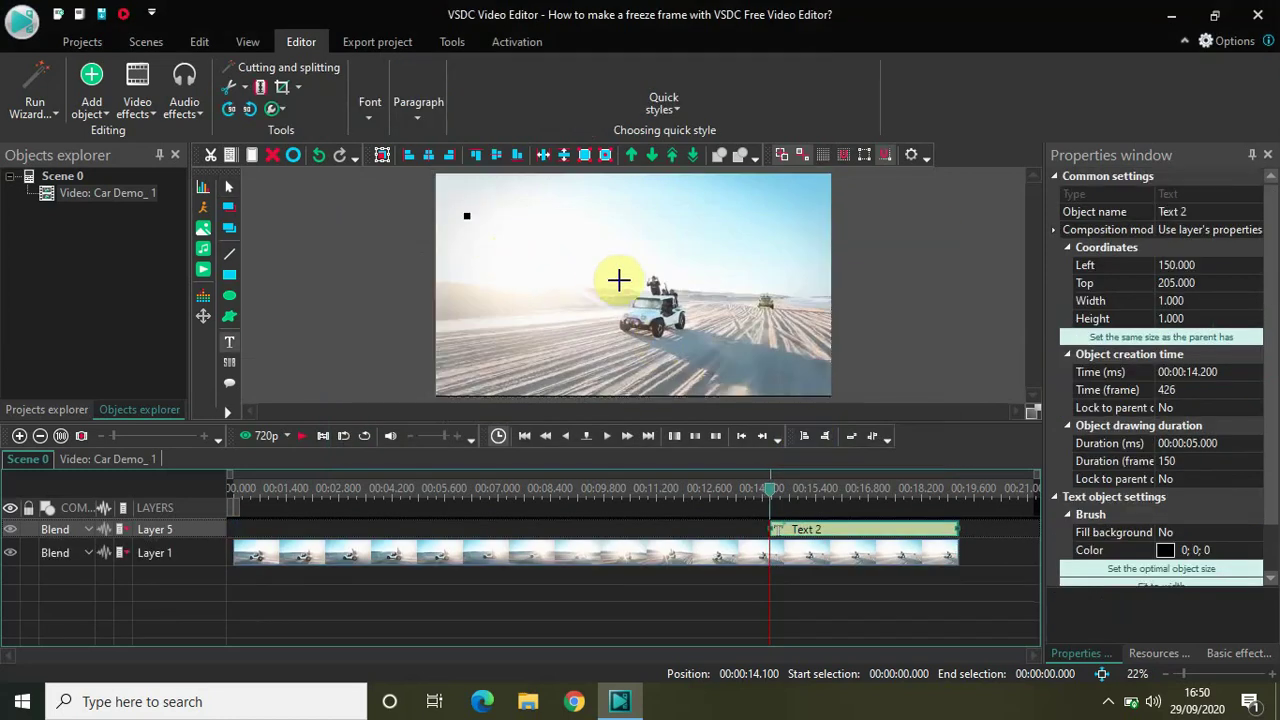
pyautogui.moveTo(618, 280)
pyautogui.mouseDown()
pyautogui.moveTo(673, 292)
pyautogui.moveTo(695, 262)
pyautogui.mouseUp()
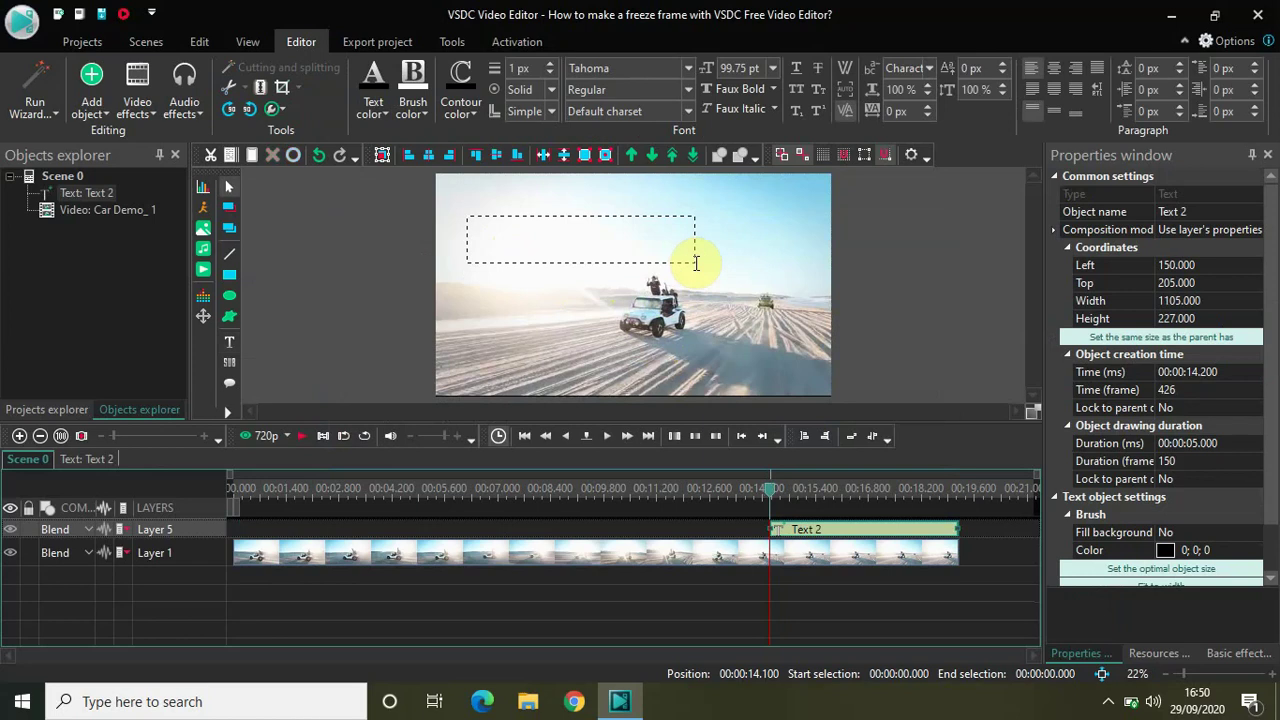
pyautogui.click(579, 243)
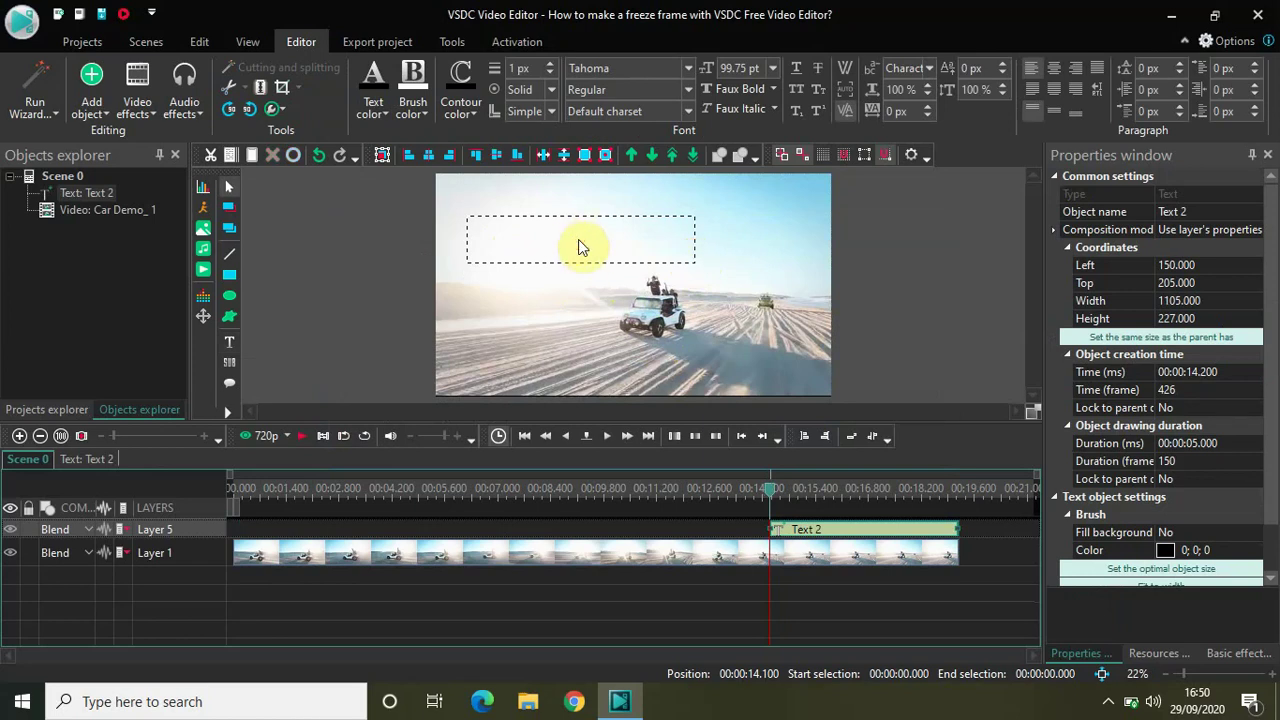
pyautogui.write('to be con')
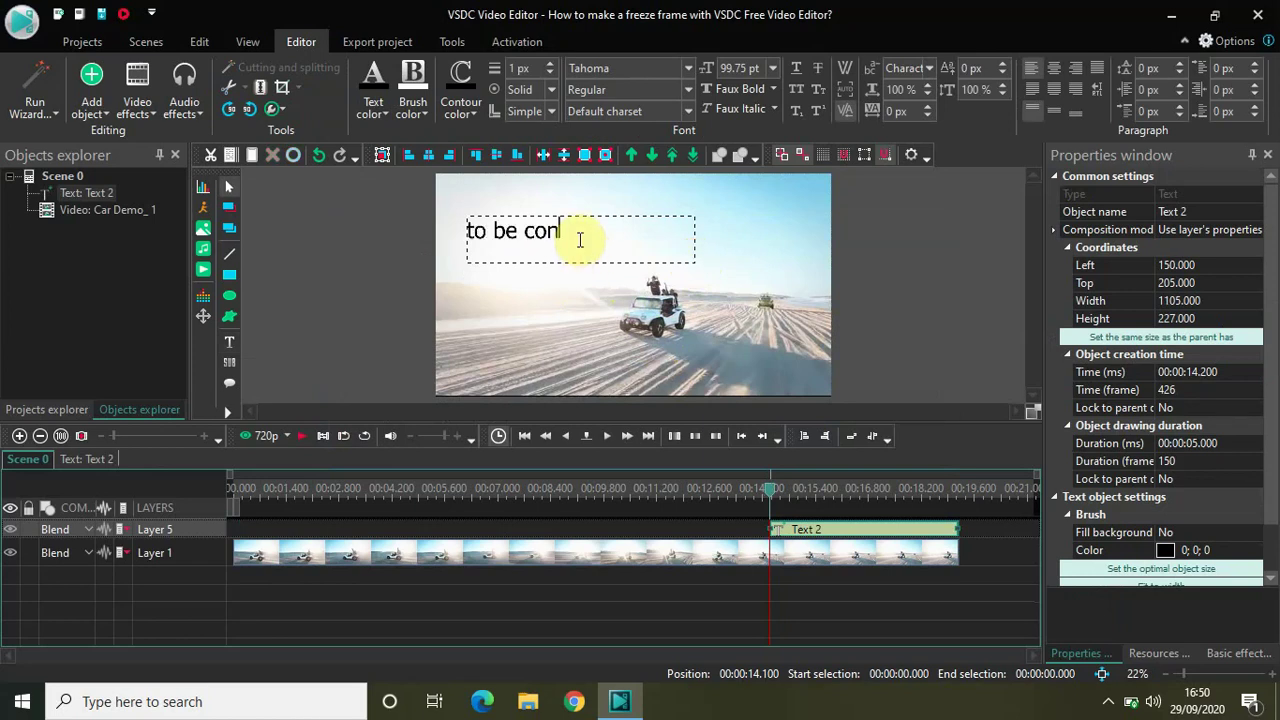
pyautogui.write('tinued.')
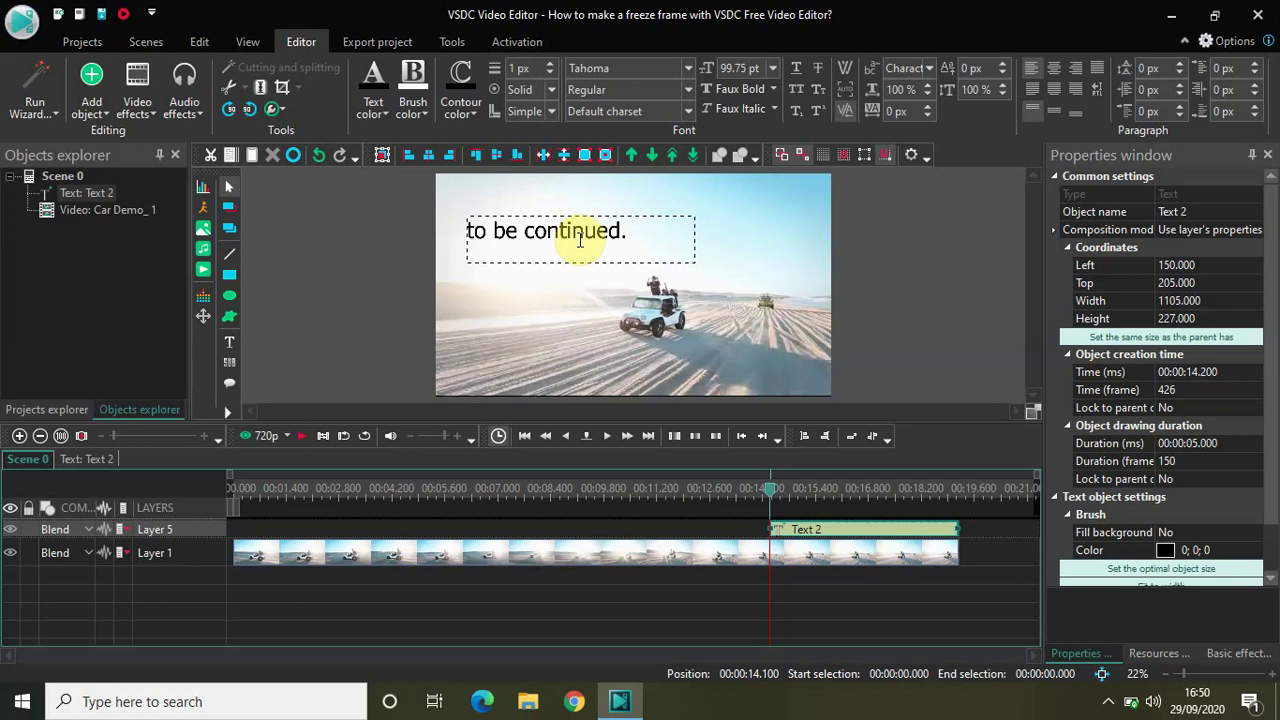
pyautogui.write('..')
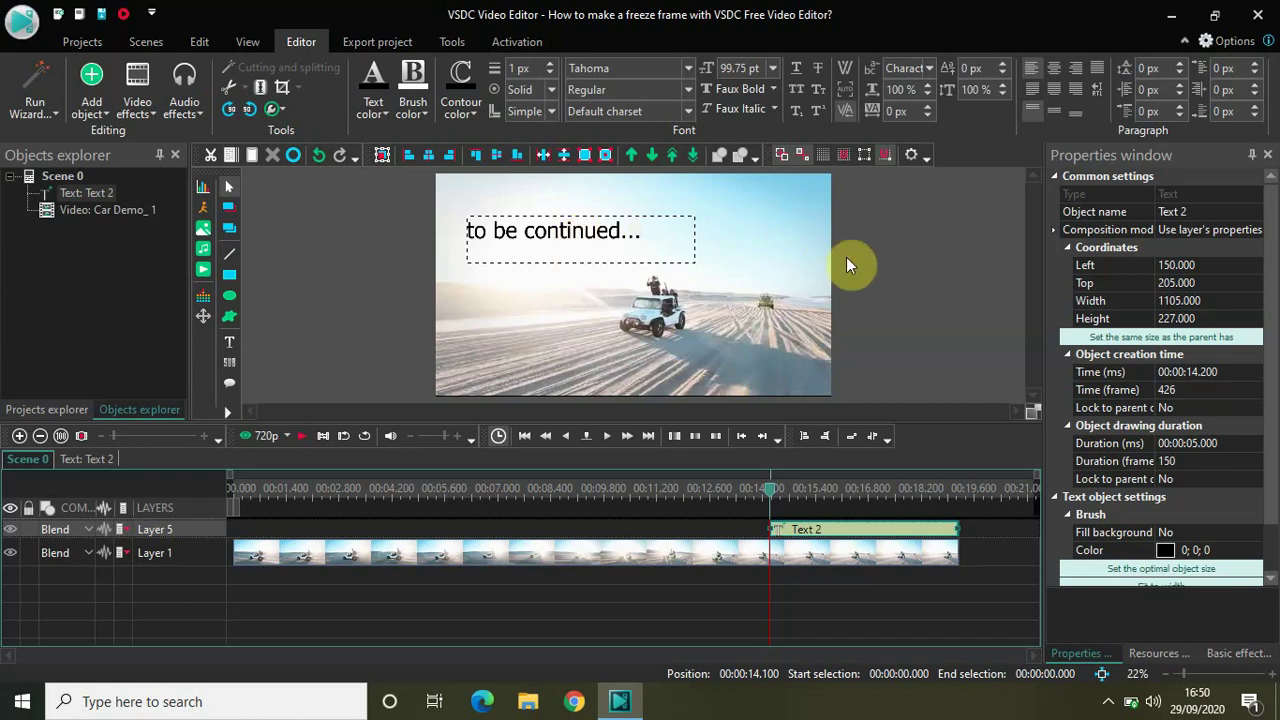
pyautogui.click(918, 277)
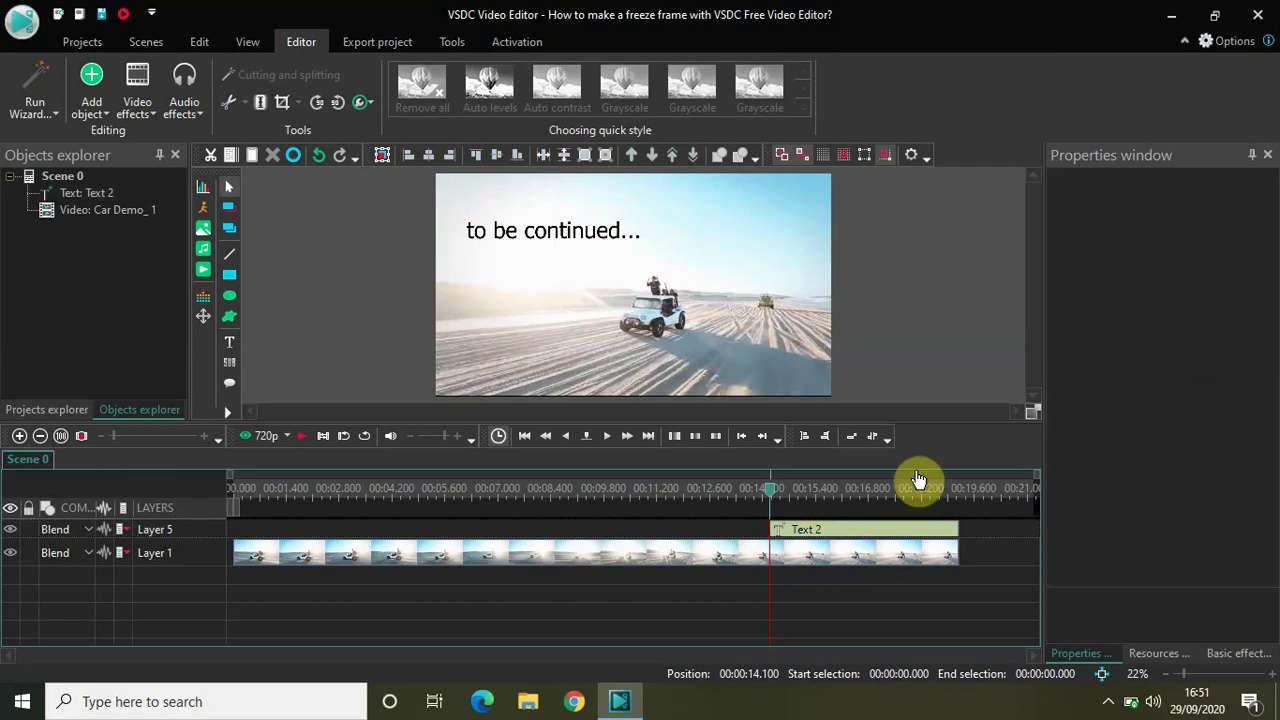
# - Apply a Fade In transparency effect to the "to be continued..." text, starting from the scene beginning
pyautogui.click(825, 535)
pyautogui.doubleClick(826, 536)
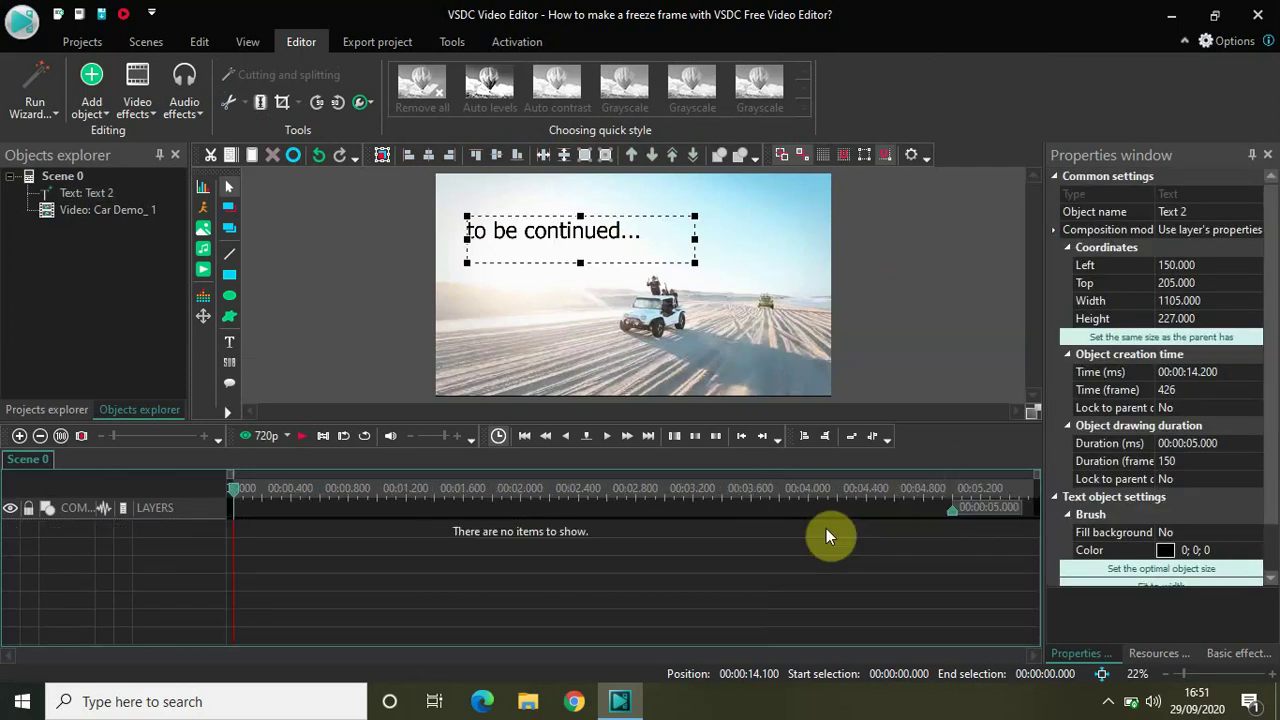
pyautogui.click(137, 106)
pyautogui.moveTo(177, 231)
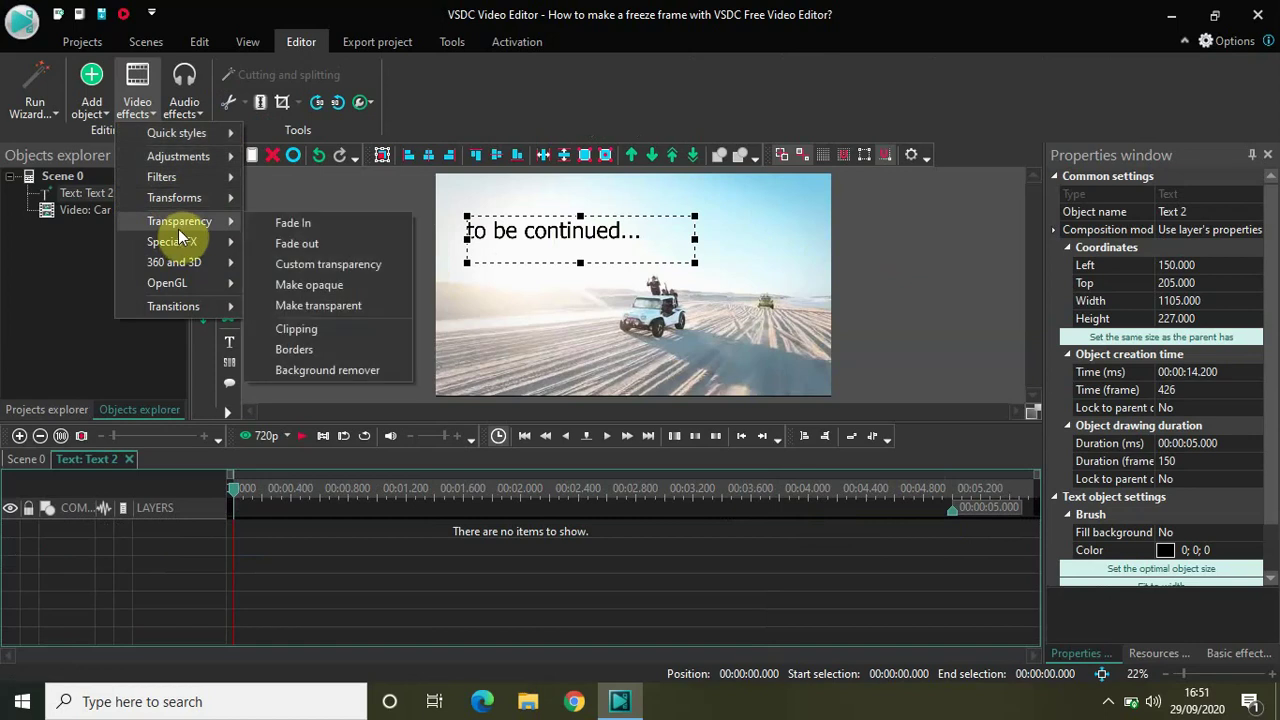
pyautogui.click(287, 233)
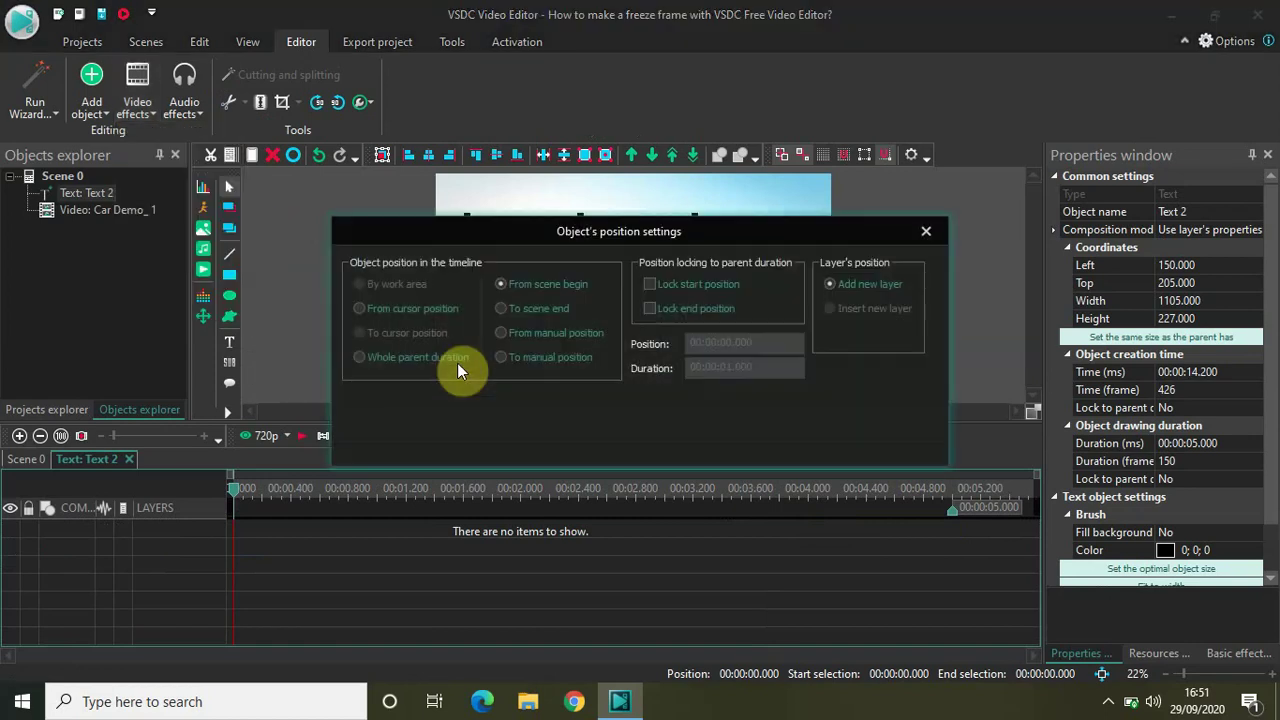
pyautogui.click(802, 440)
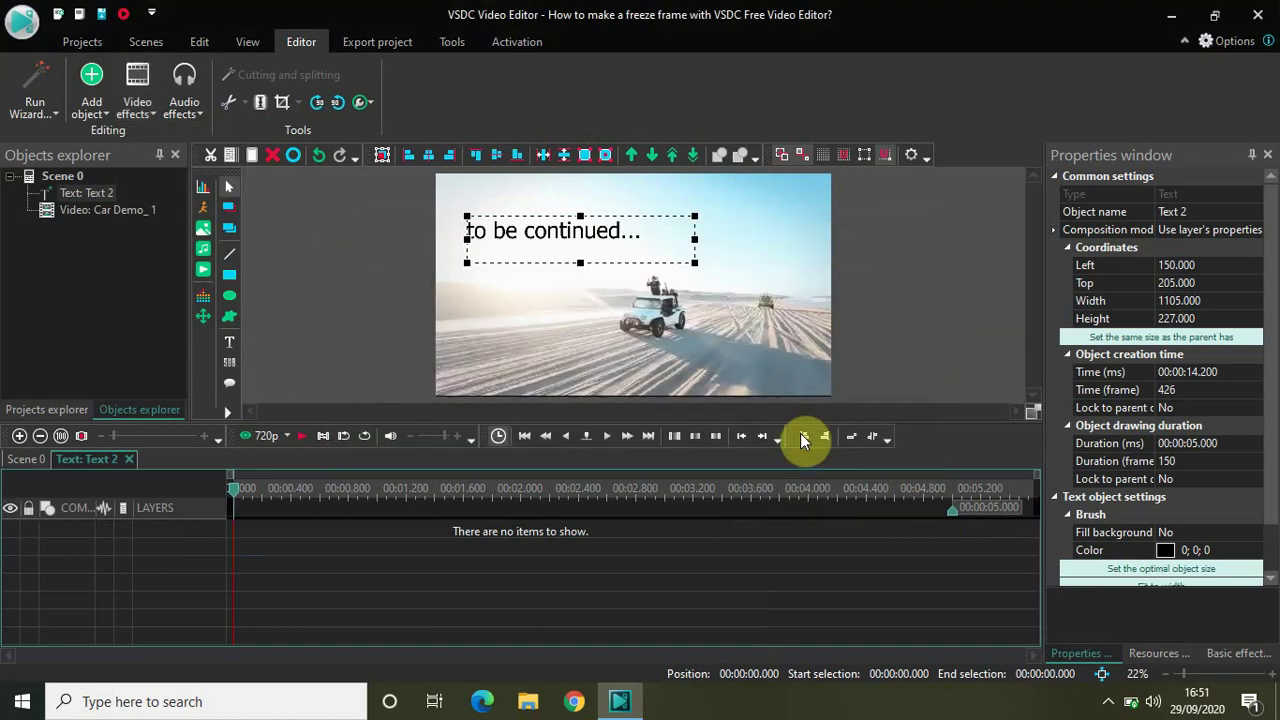
# - Return to the main scene timeline and preview it from about 9 seconds to the end
pyautogui.click(20, 459)
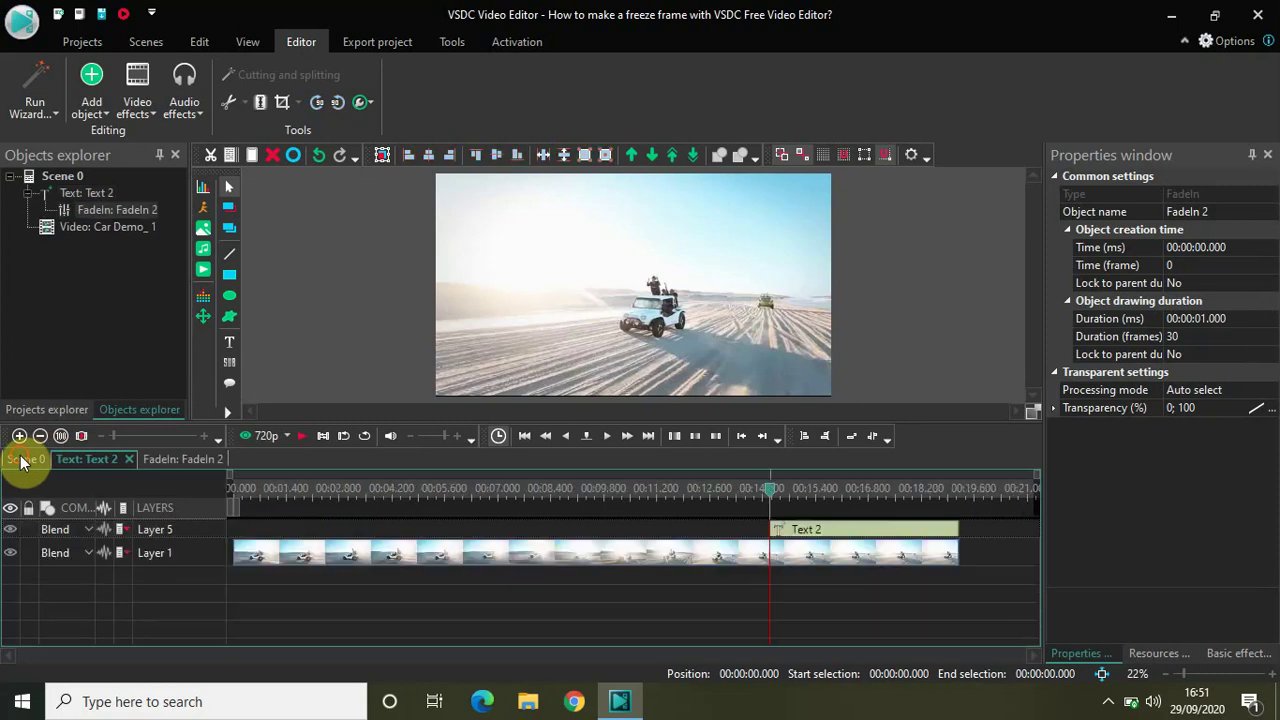
pyautogui.click(579, 488)
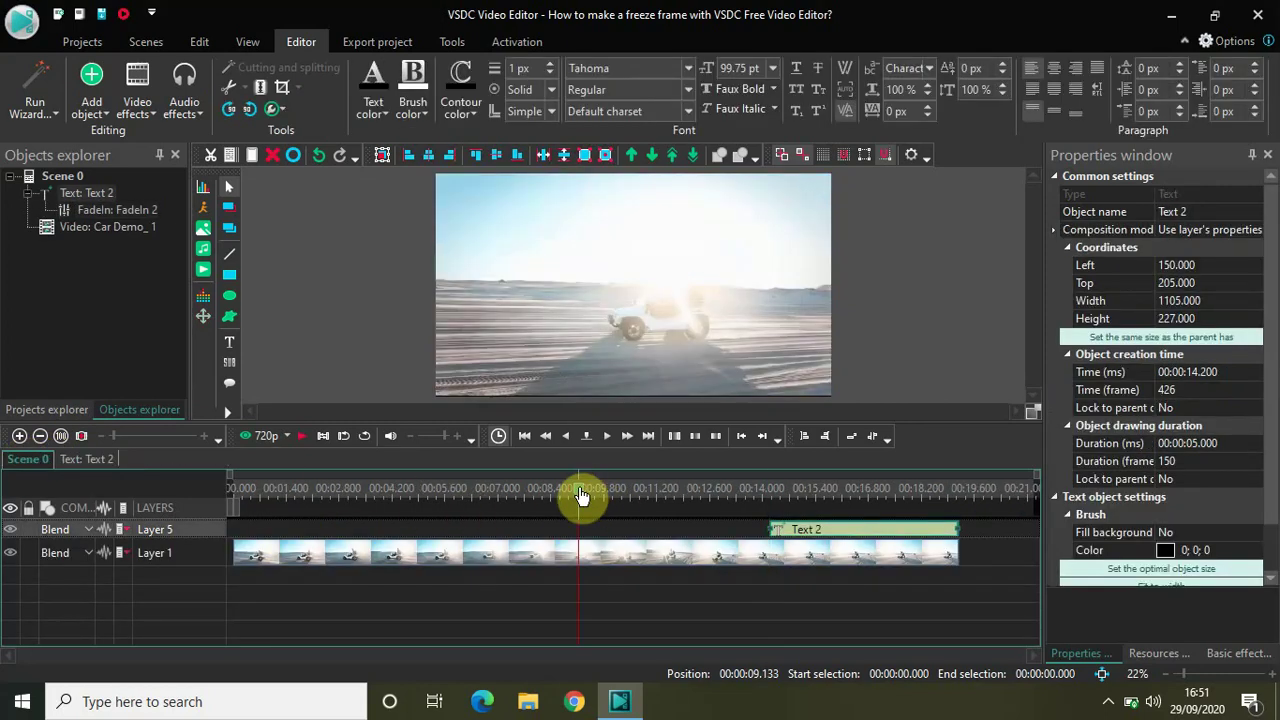
pyautogui.press('space')
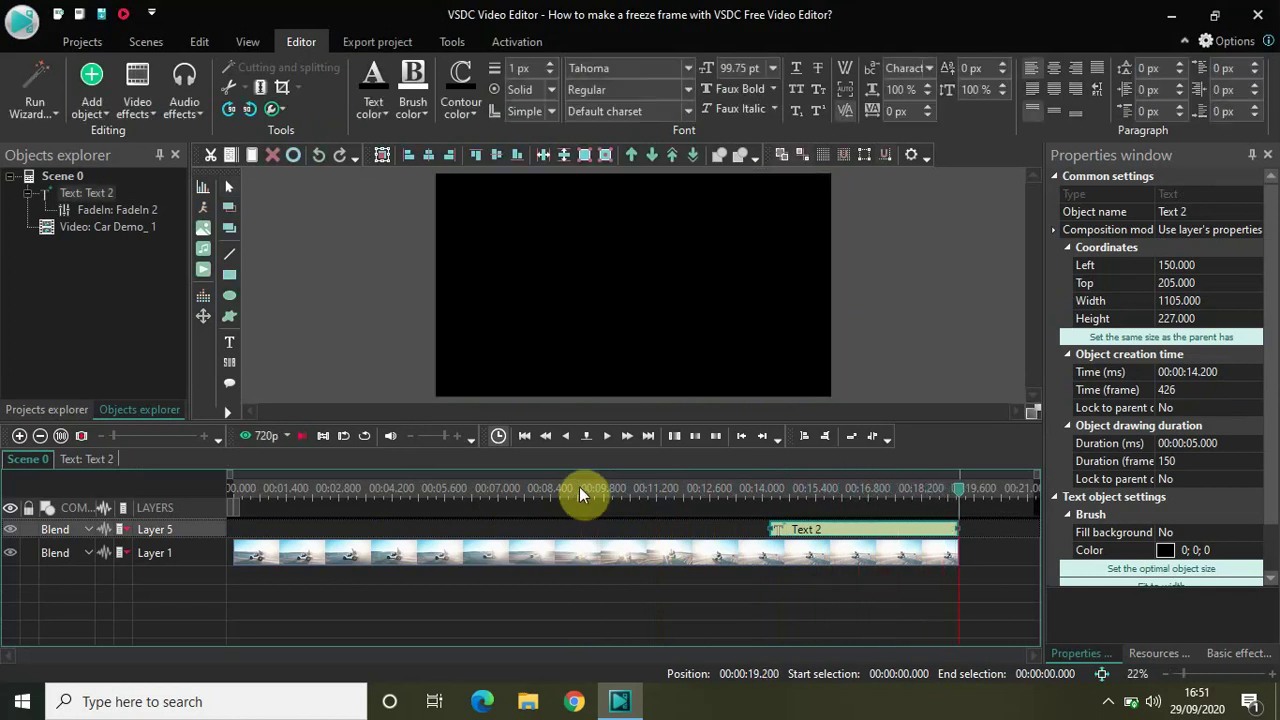
# - Place the timeline cursor at 00:00:13.600 and add the Cartoony_Bounce_To_Ceiling sound file as an audio object
pyautogui.click(815, 488)
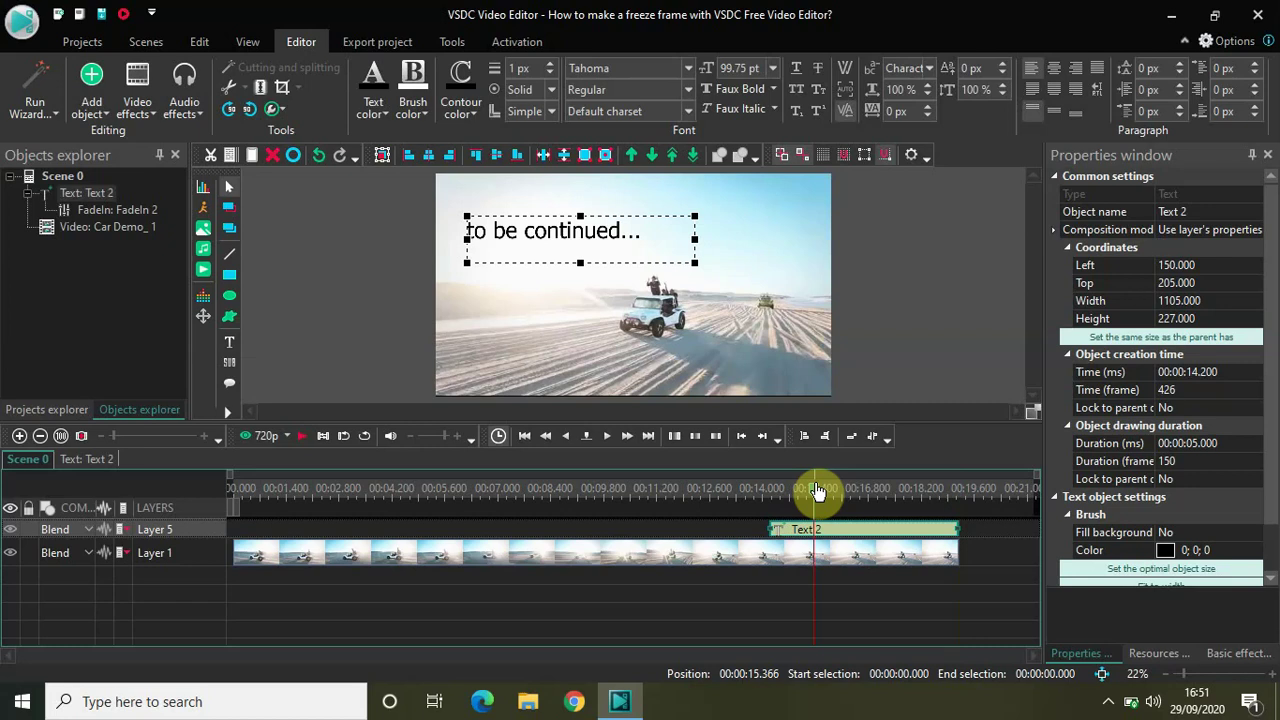
pyautogui.moveTo(818, 490); pyautogui.dragTo(752, 498)
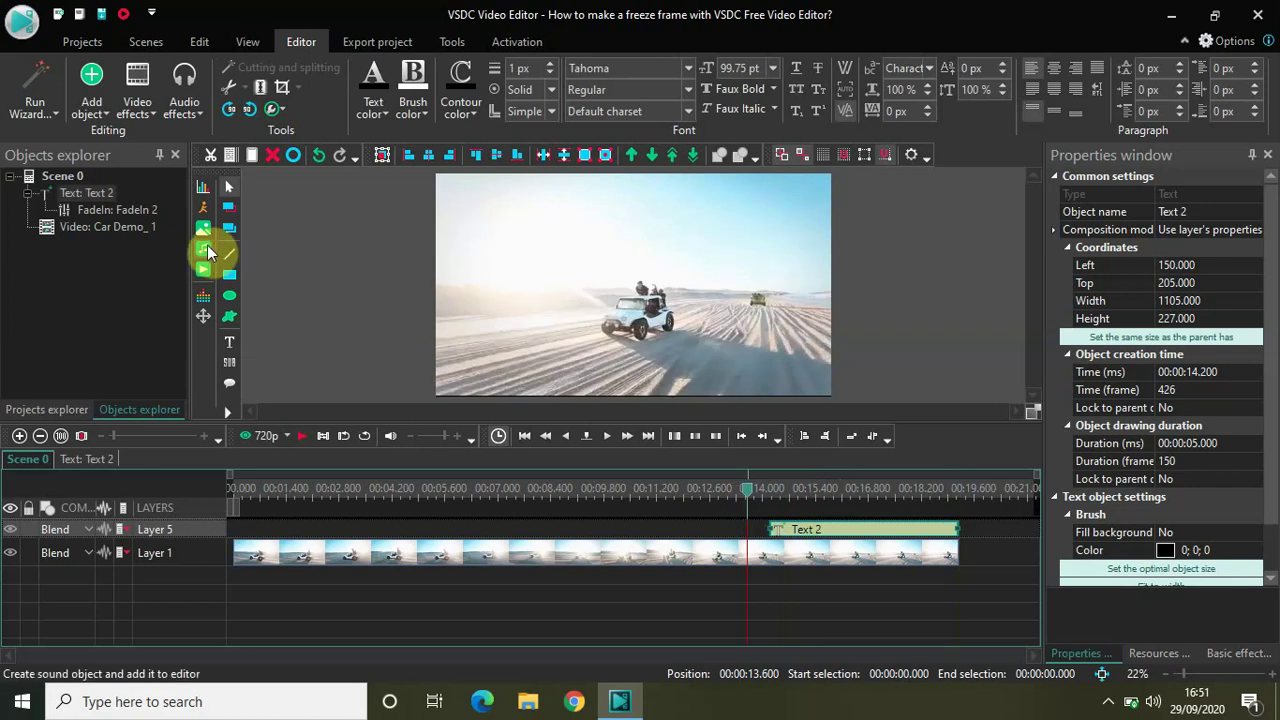
pyautogui.click(207, 253)
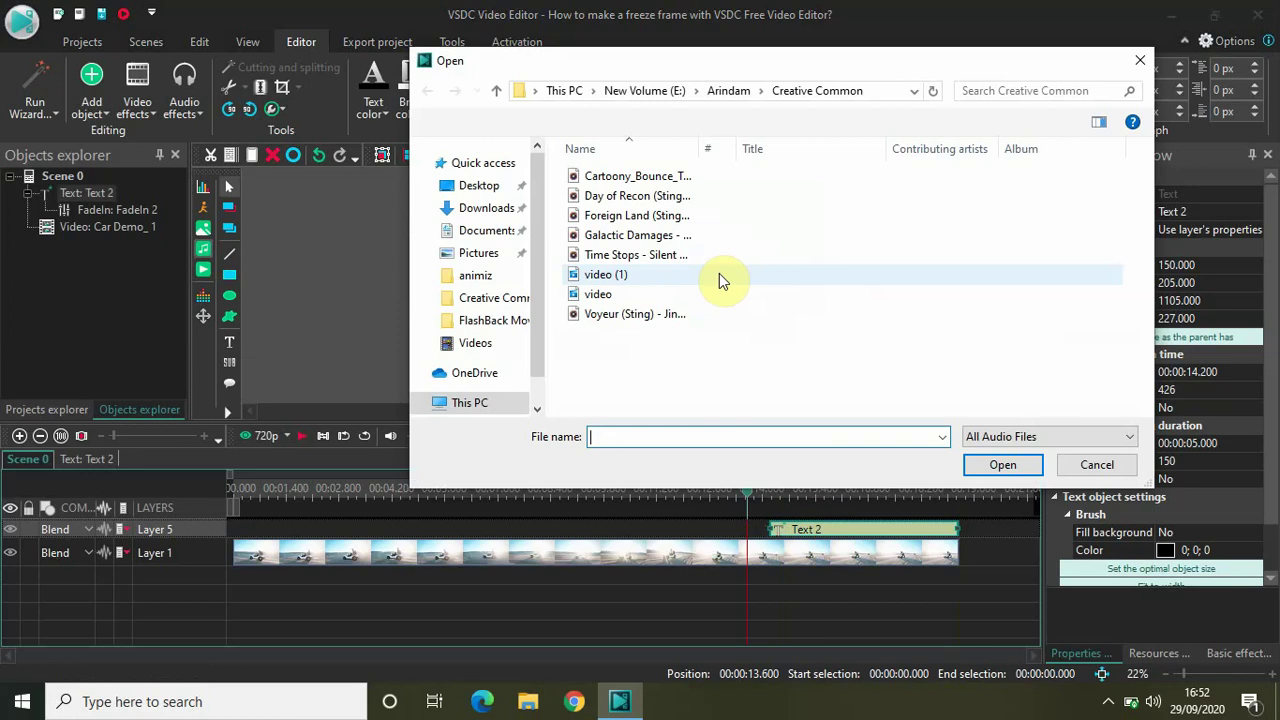
pyautogui.click(649, 177)
pyautogui.click(977, 464)
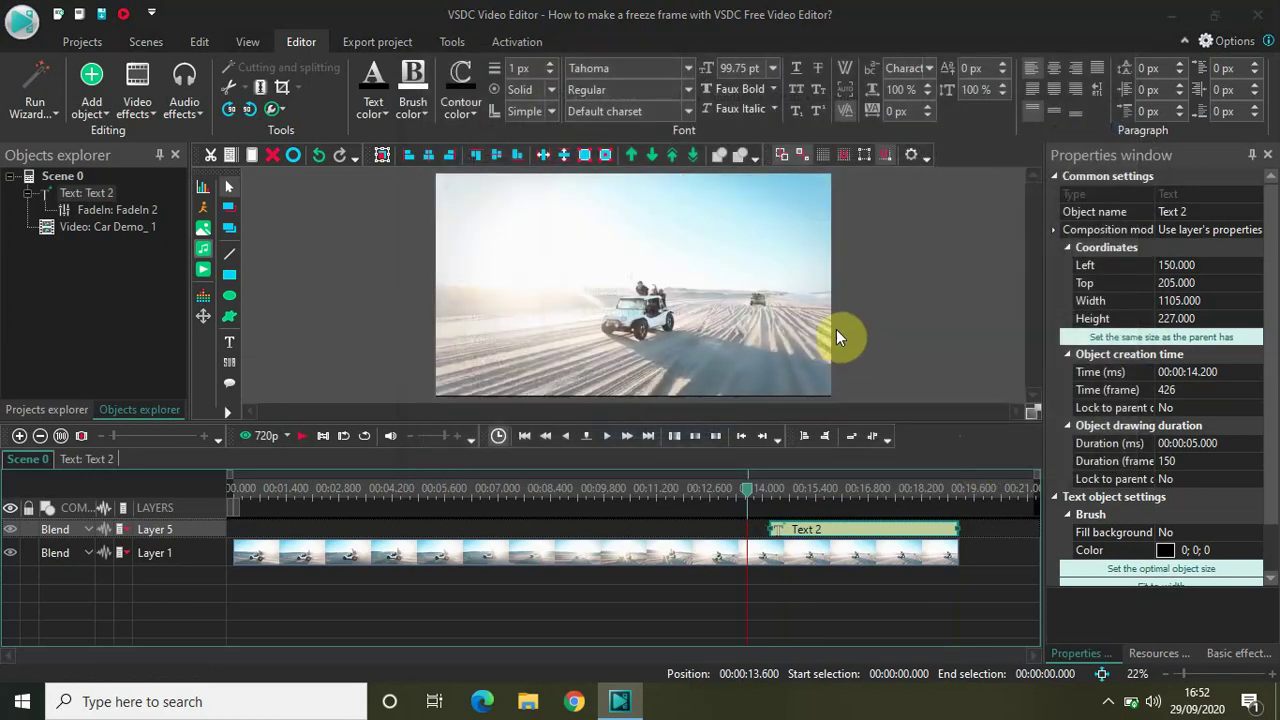
# - Set the audio object to start from a manual position of 00:00:14.200 and apply the position settings
pyautogui.click(569, 328)
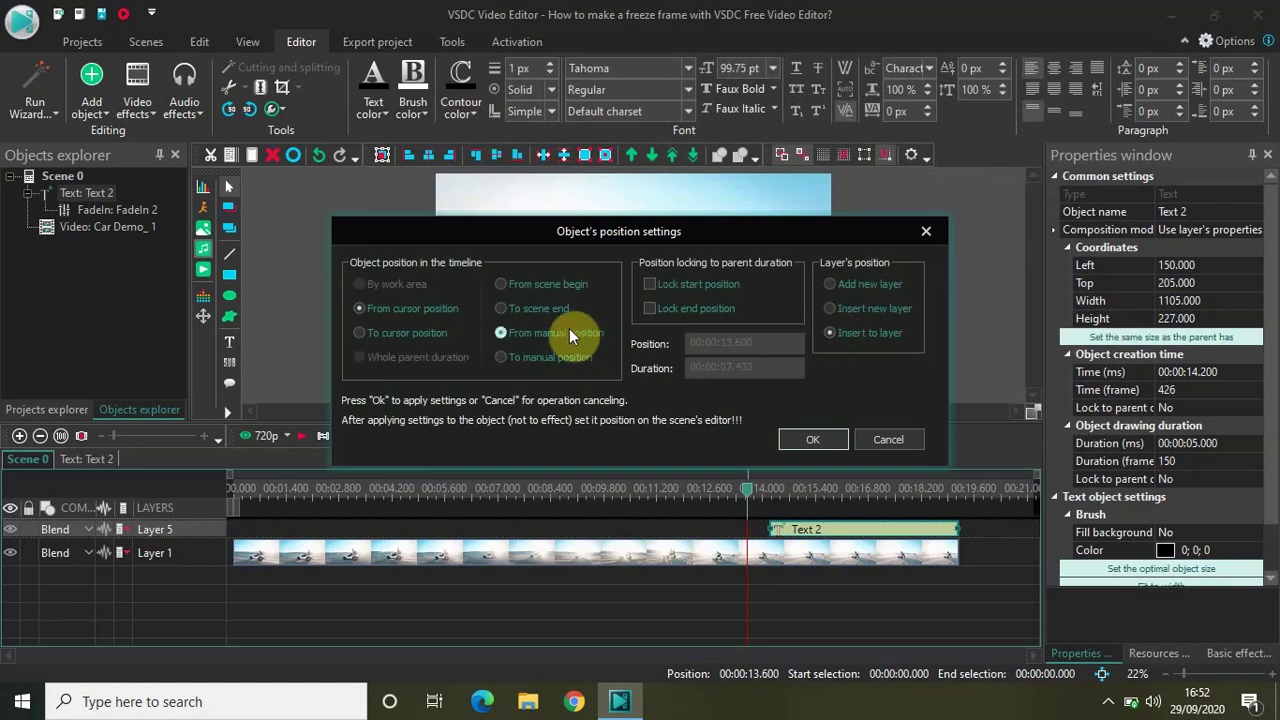
pyautogui.press('BackSpace')
pyautogui.press('BackSpace')
pyautogui.press('BackSpace')
pyautogui.press('BackSpace')
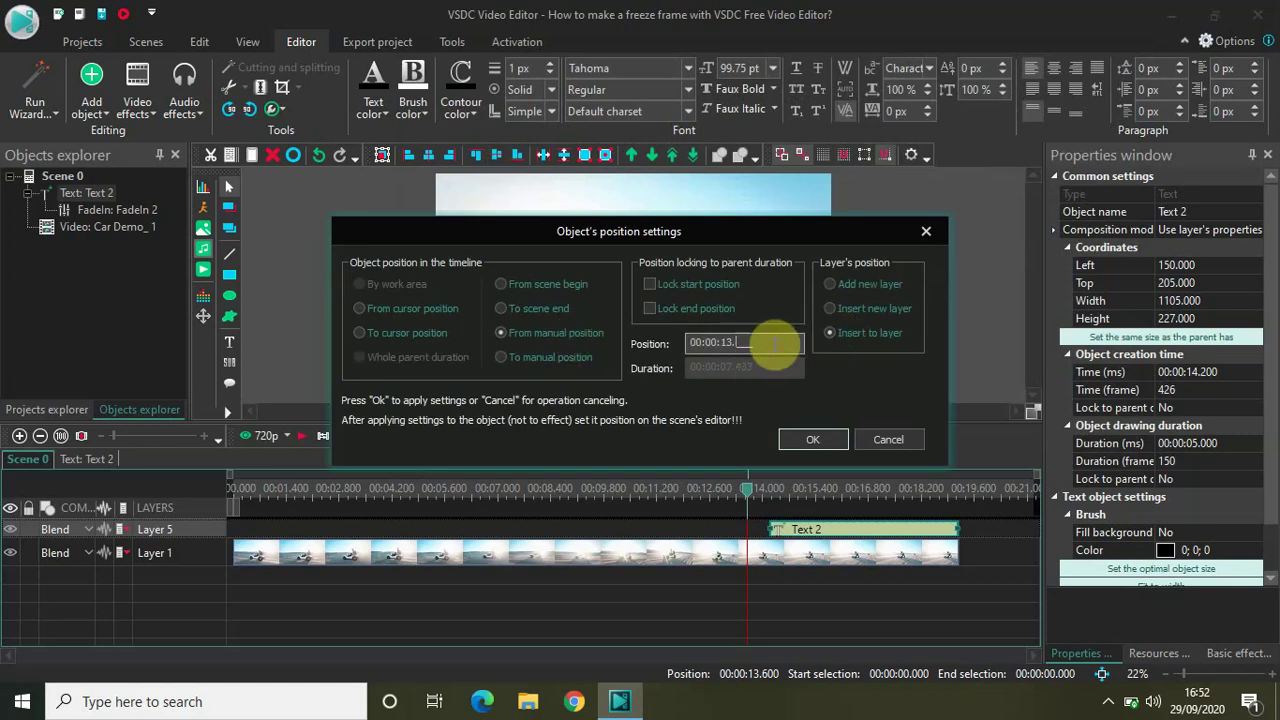
pyautogui.write('4200')
pyautogui.click(801, 440)
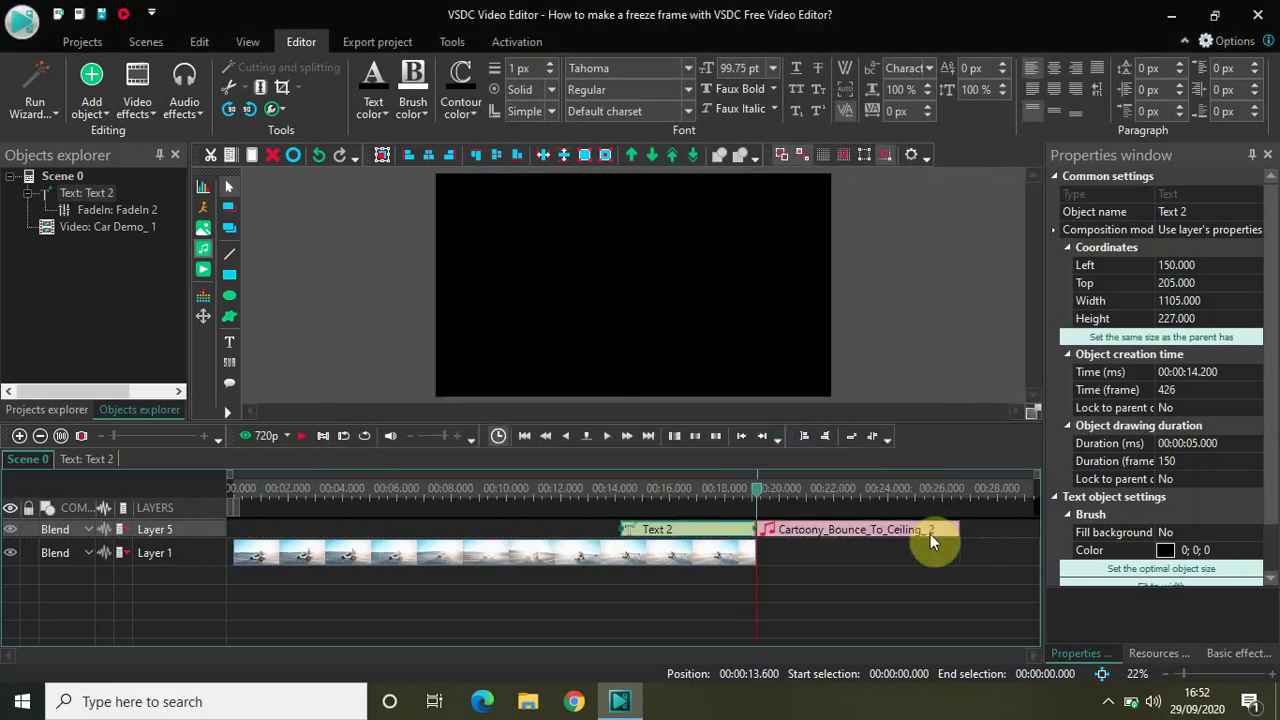
# - Move the bounce sound onto its own layer below the video, starting at 00:00:14.200, and shorten its duration to 00:00:05.000
pyautogui.click(897, 527)
pyautogui.moveTo(893, 567); pyautogui.dragTo(829, 571)
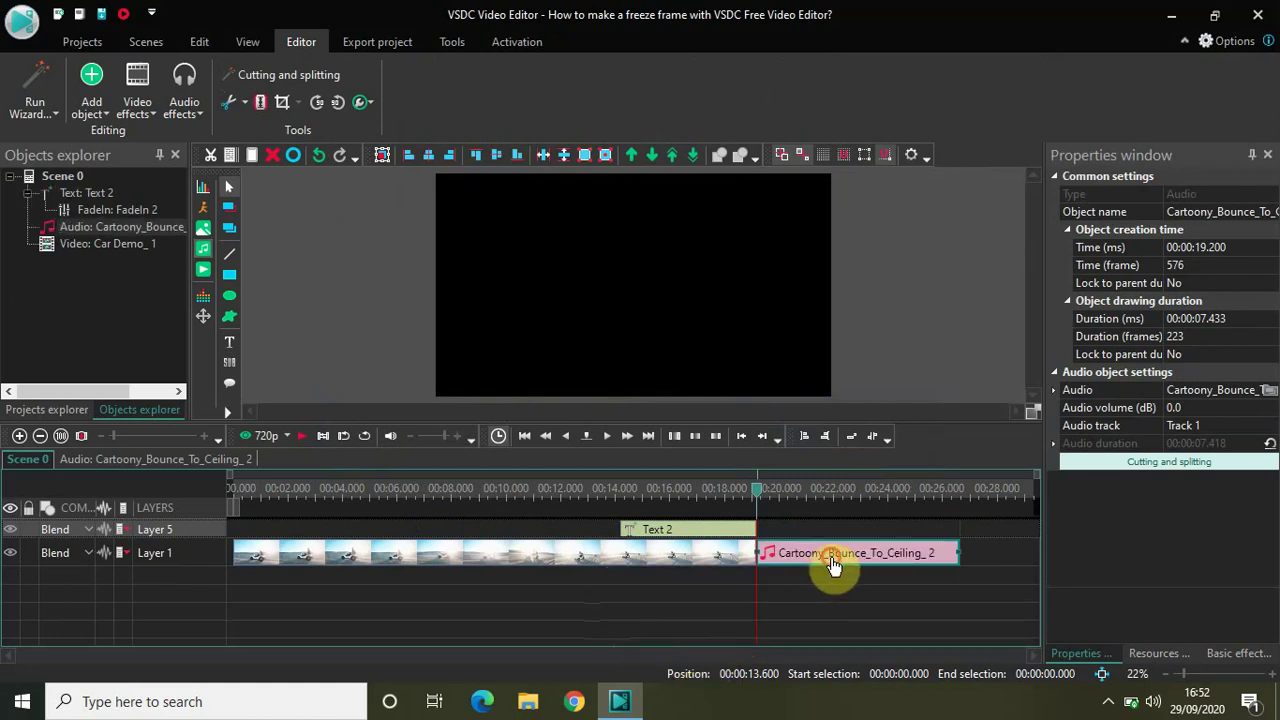
pyautogui.moveTo(700, 630); pyautogui.dragTo(694, 591)
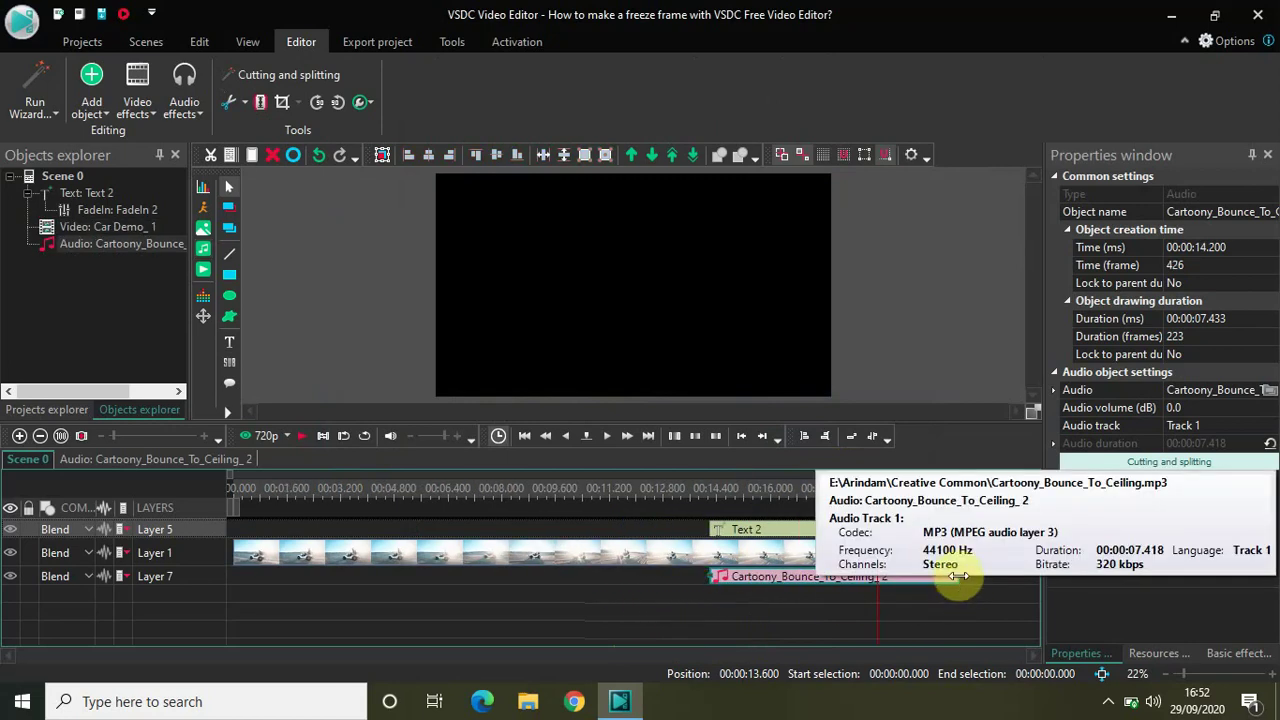
pyautogui.moveTo(955, 577); pyautogui.dragTo(880, 590)
# - Preview the scene from 00:00:09.300 until near its end to check the freeze frame, text and sound
pyautogui.click(709, 488)
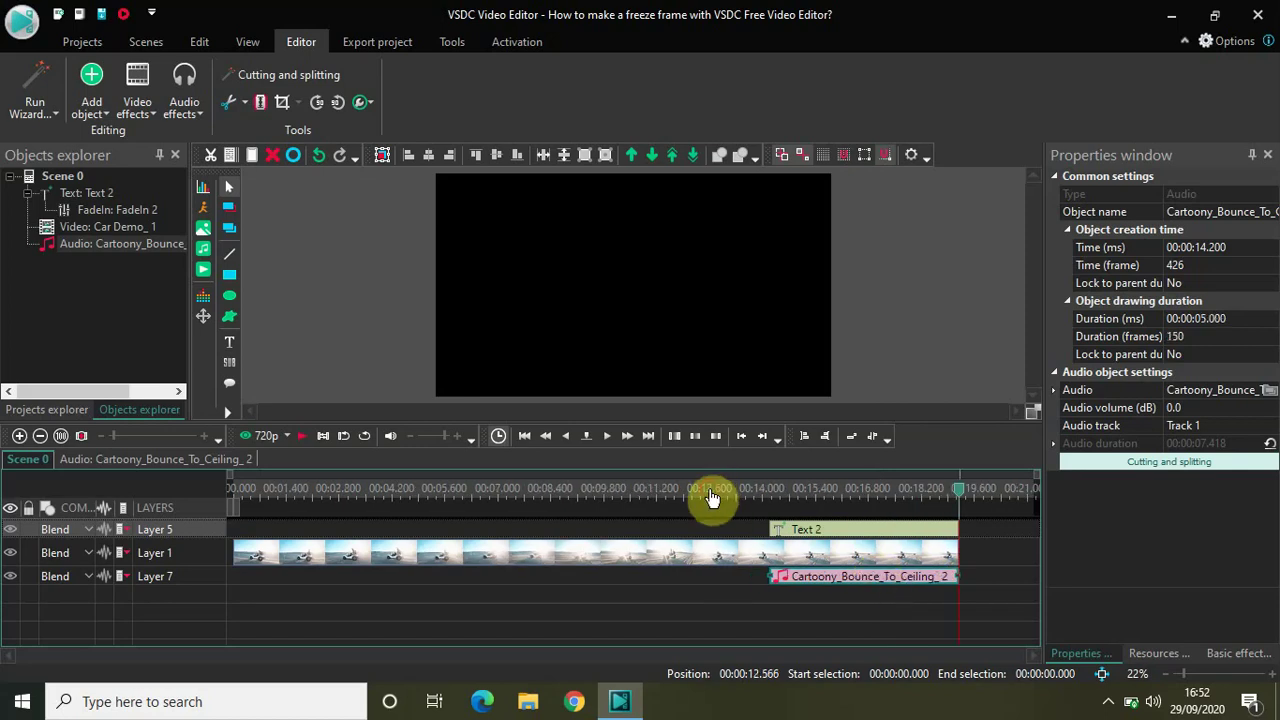
pyautogui.click(586, 505)
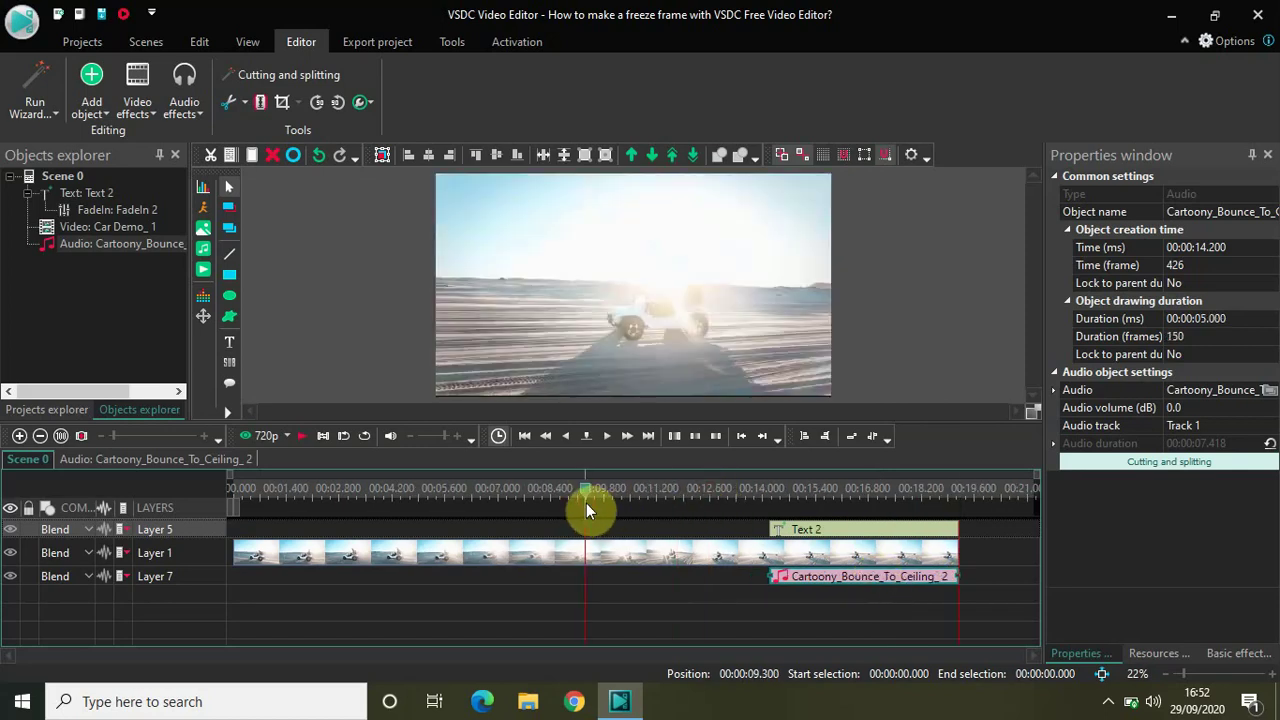
pyautogui.press('space')
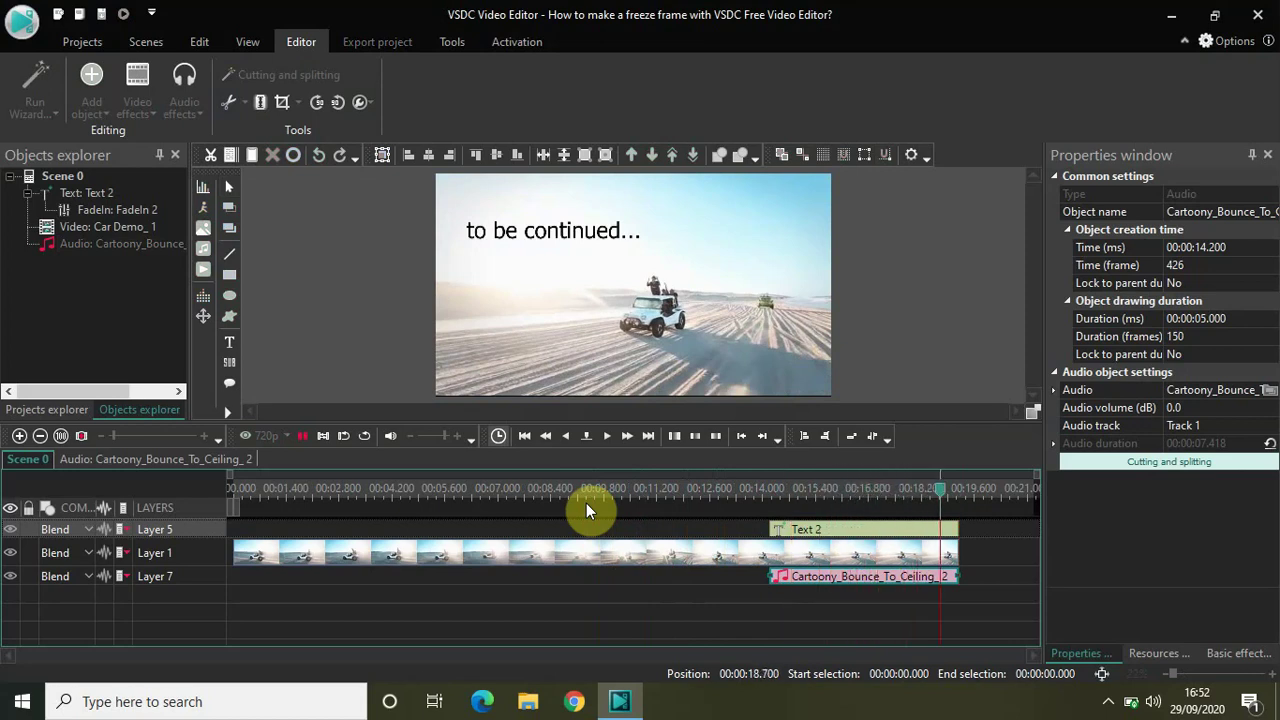
pyautogui.press('space')
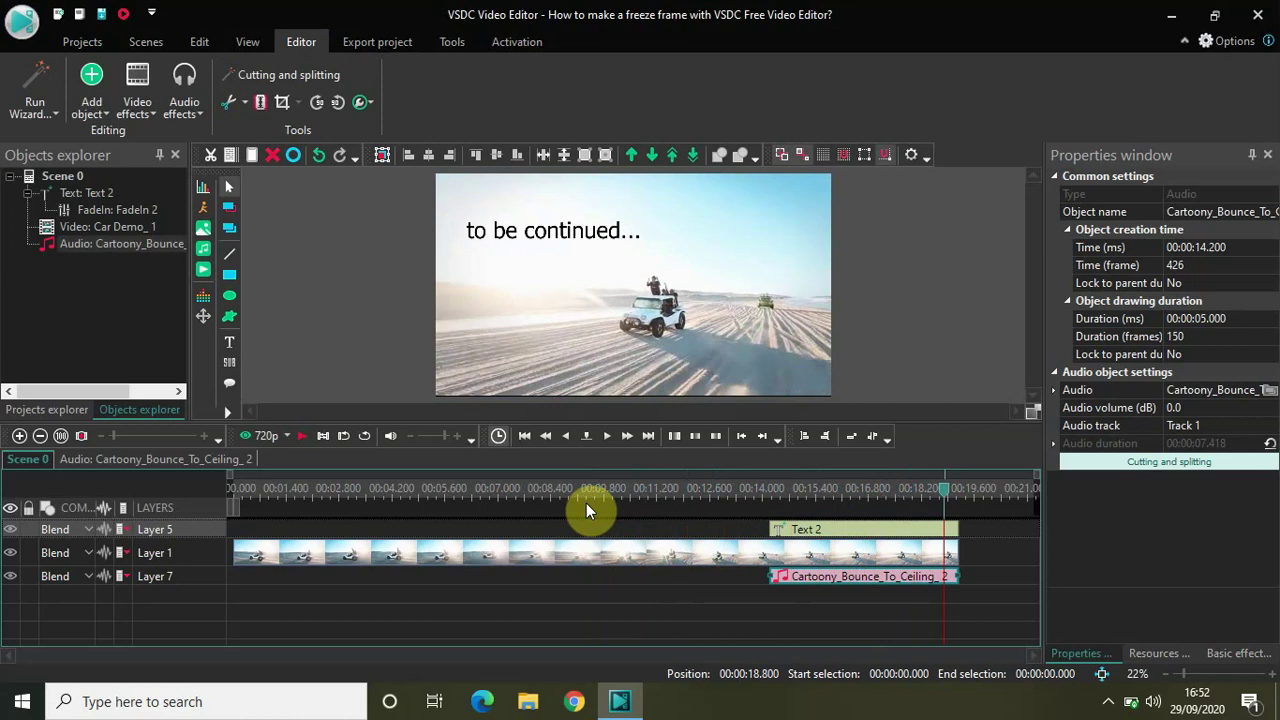